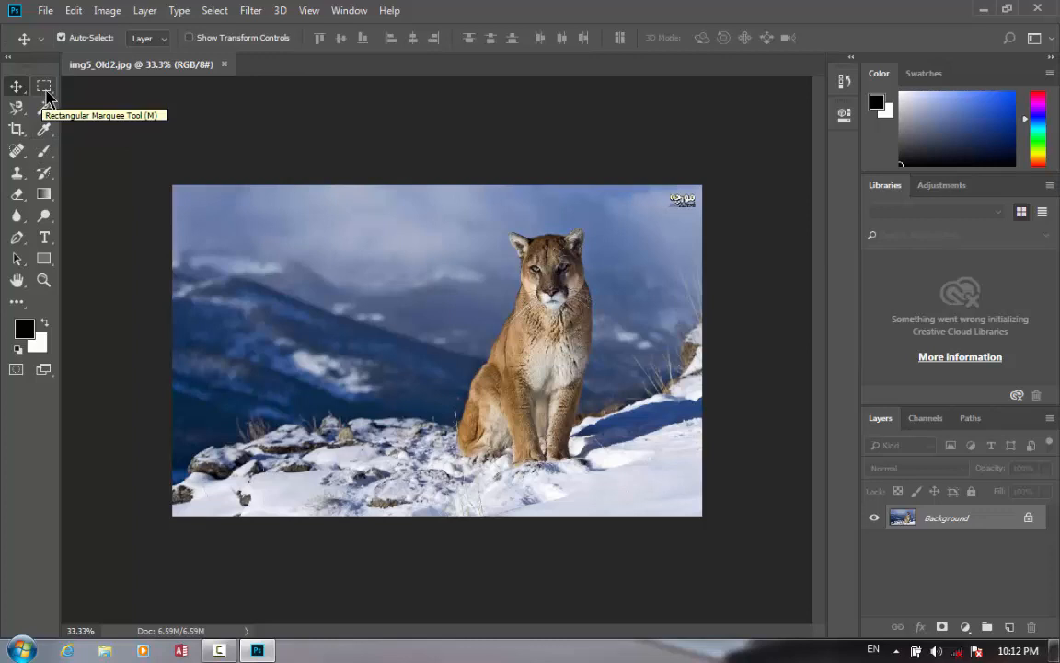
Make a rectangular marquee selection over the sky and mountain peak beside the cougar, dismissing the Windows color scheme prompt
click(48, 95)
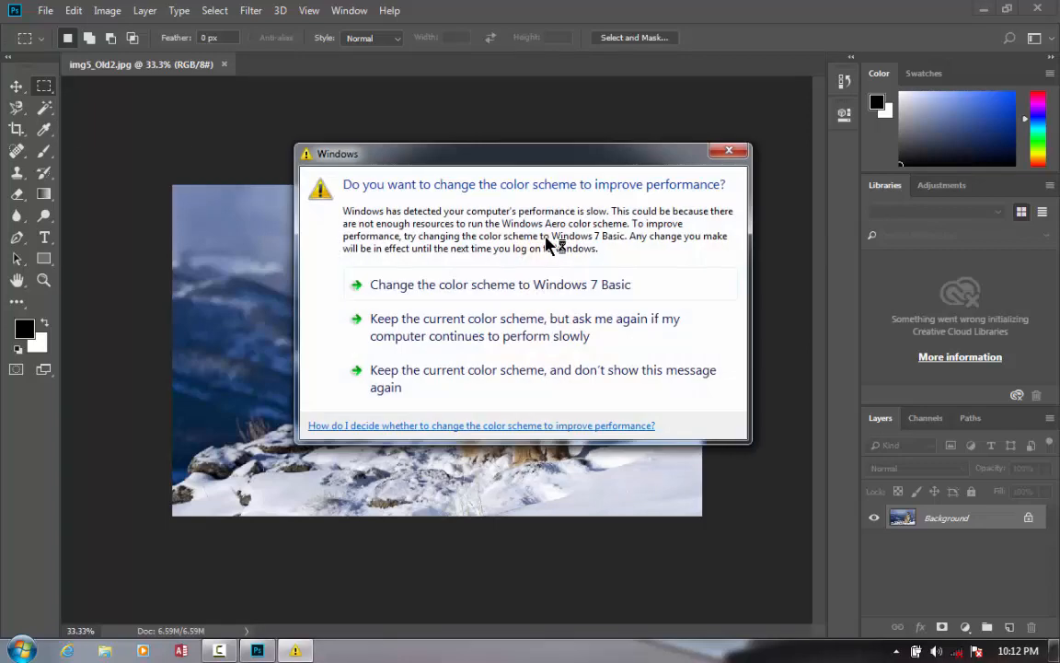
click(731, 153)
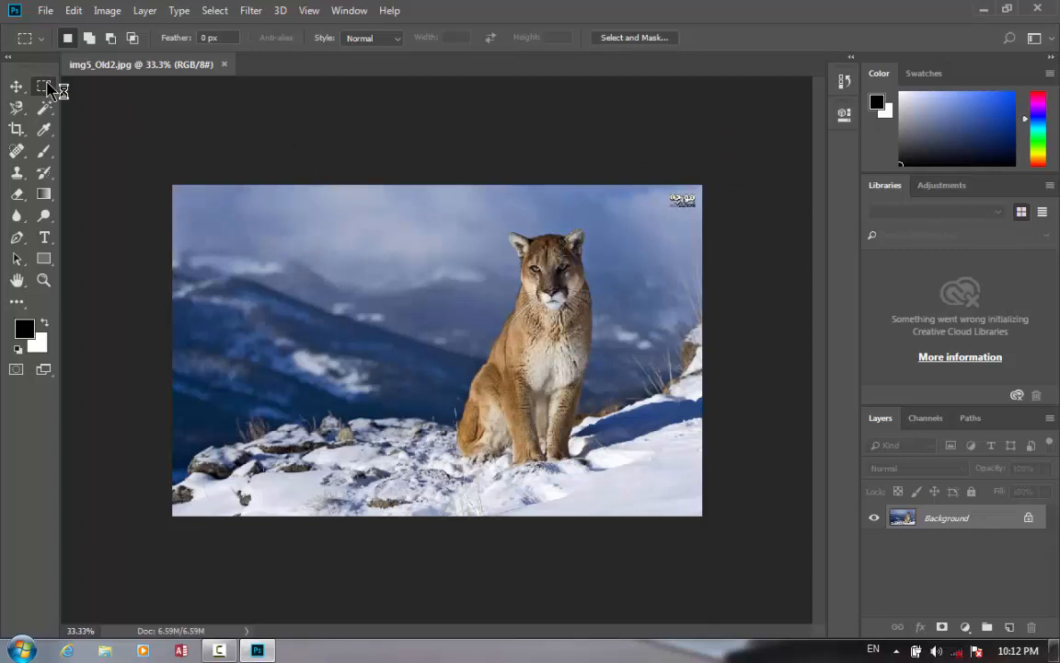
right_click(48, 90)
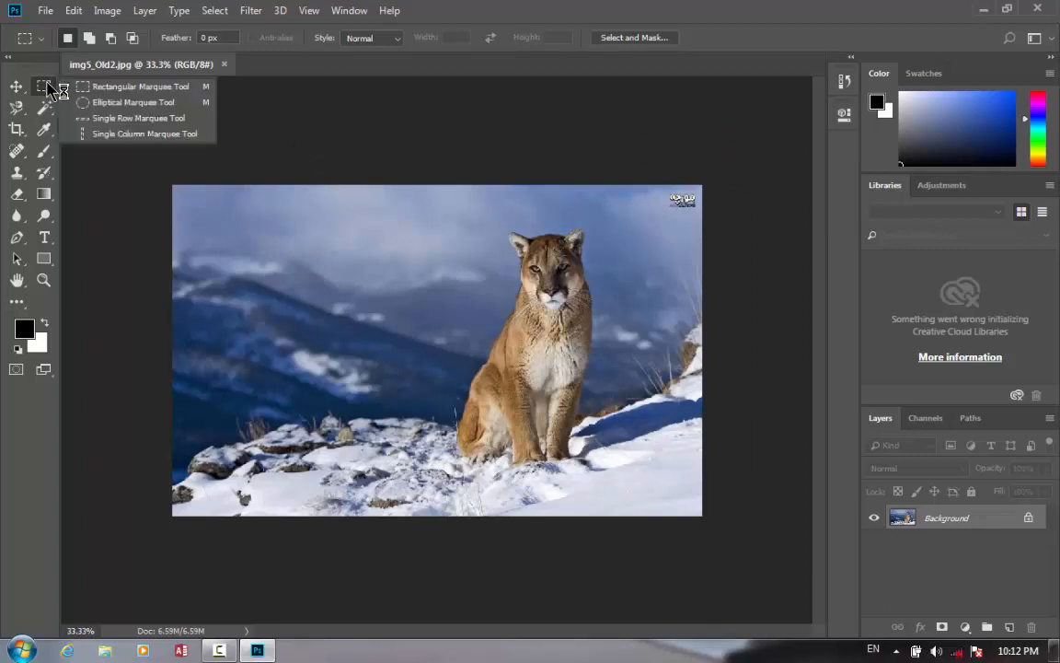
click(107, 88)
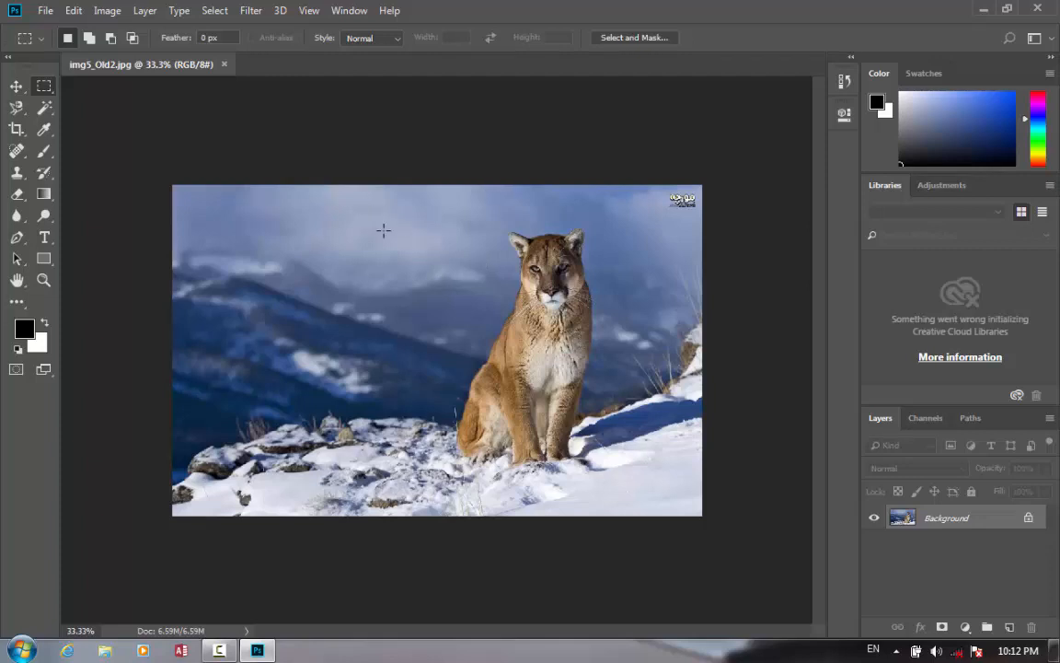
drag(275, 218, 432, 311)
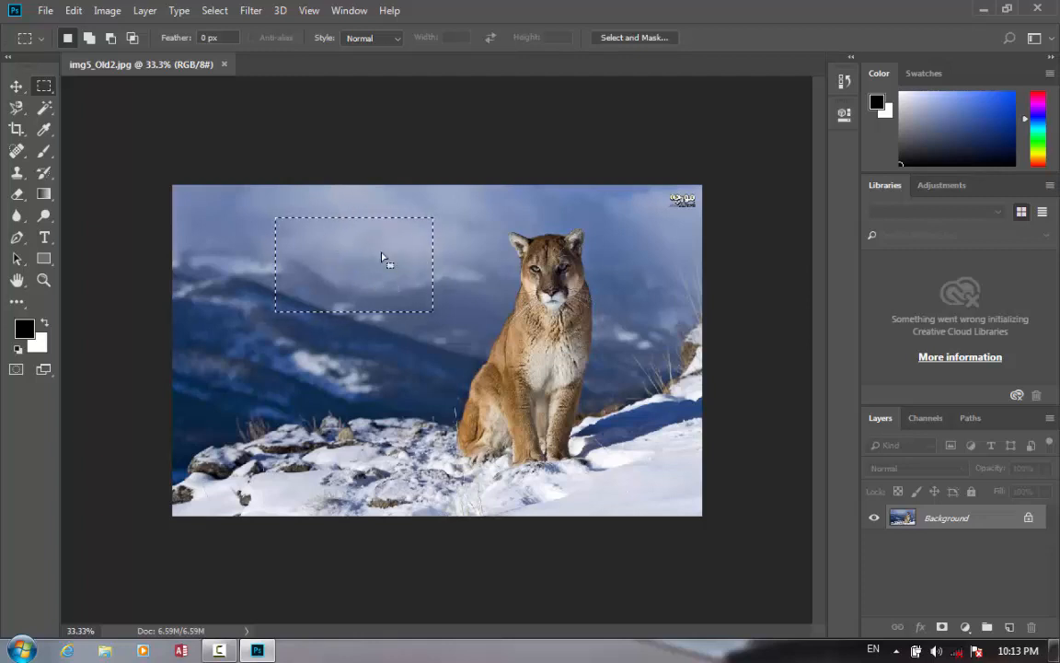
Fill the rectangular selection with green #1be54f, using Normal mode and 100% opacity
key(shift+F5)
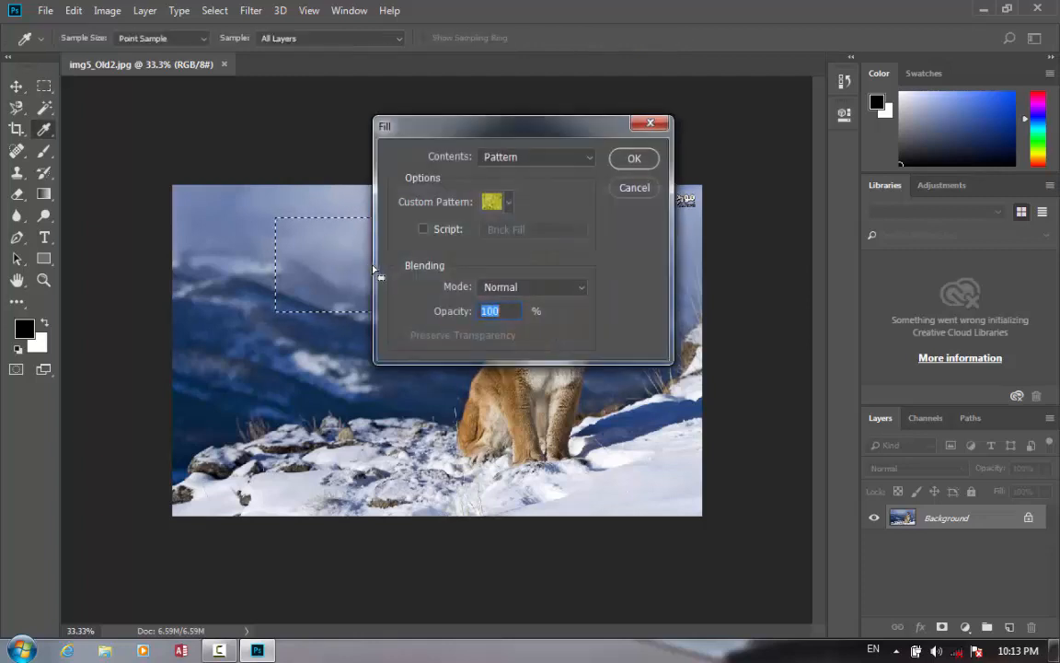
click(594, 161)
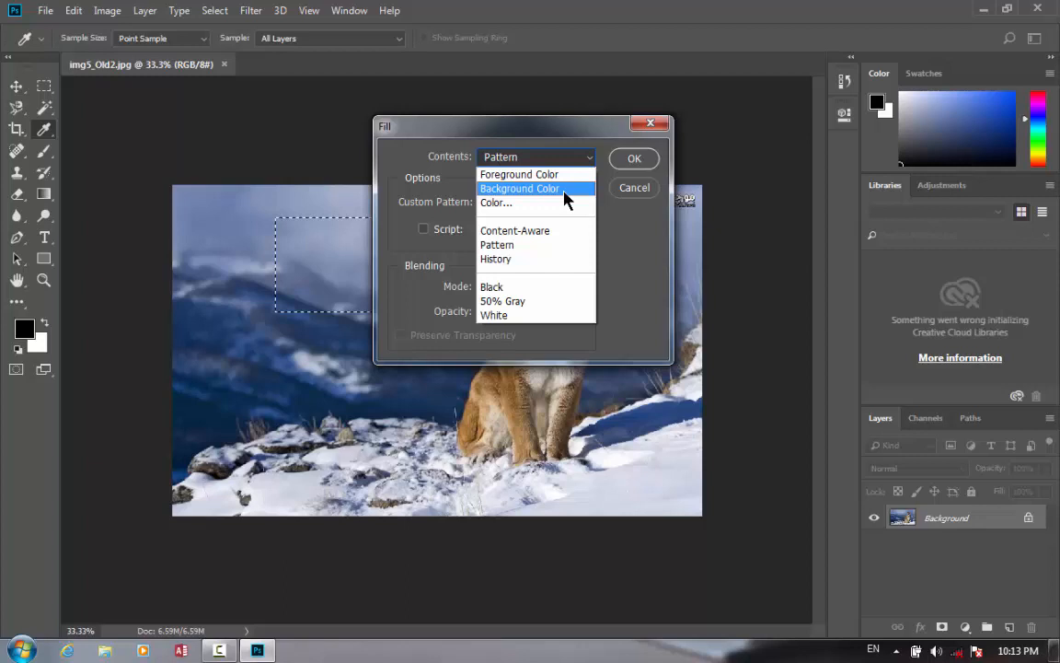
click(543, 203)
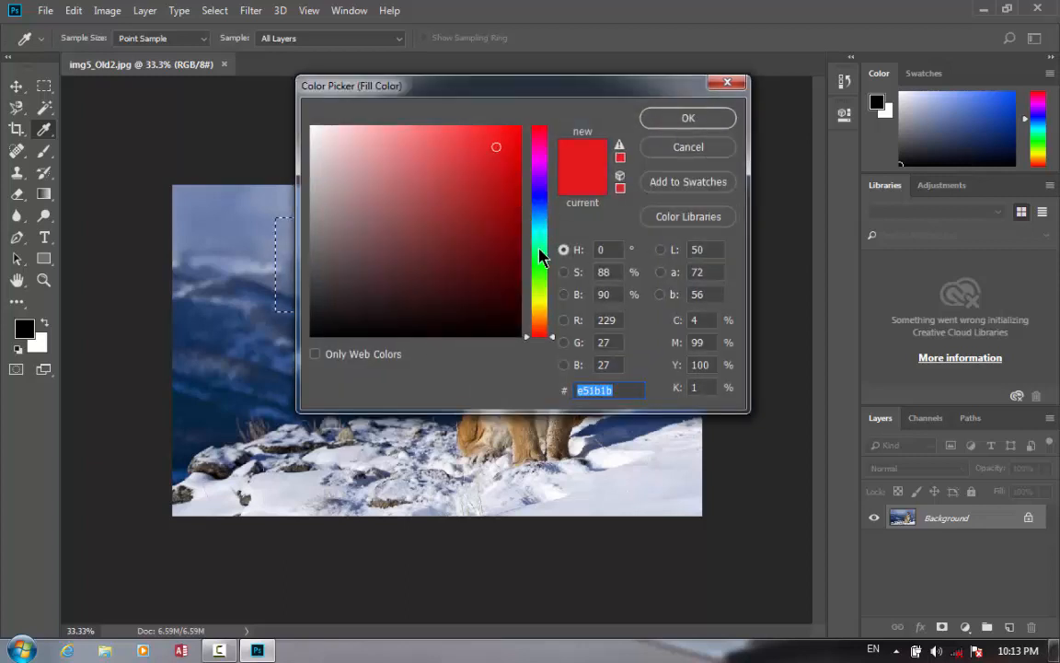
click(541, 248)
click(543, 257)
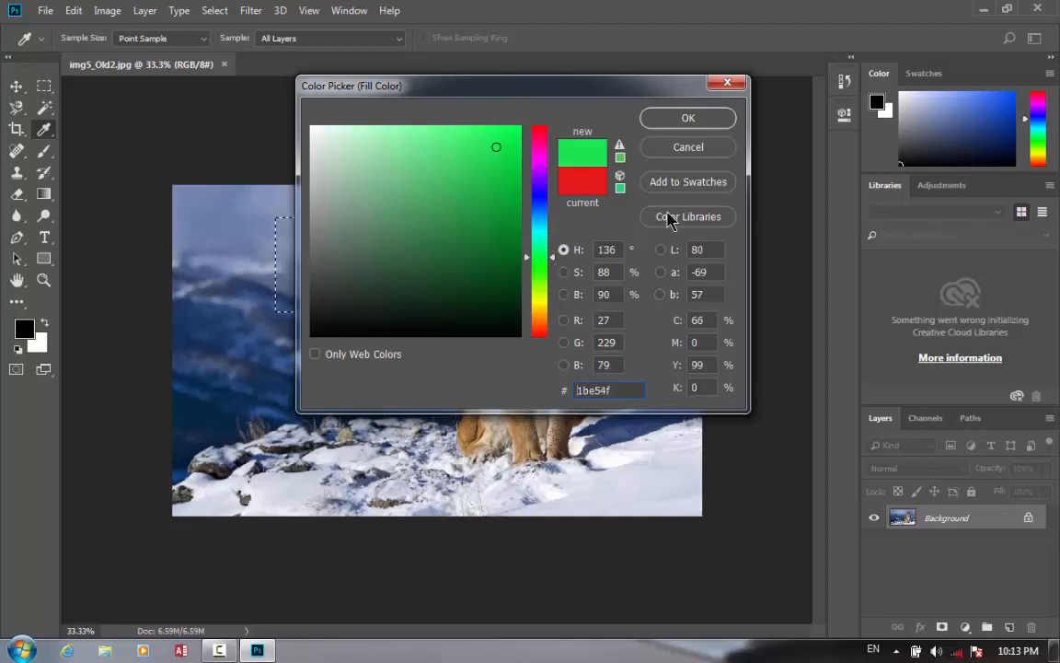
click(686, 118)
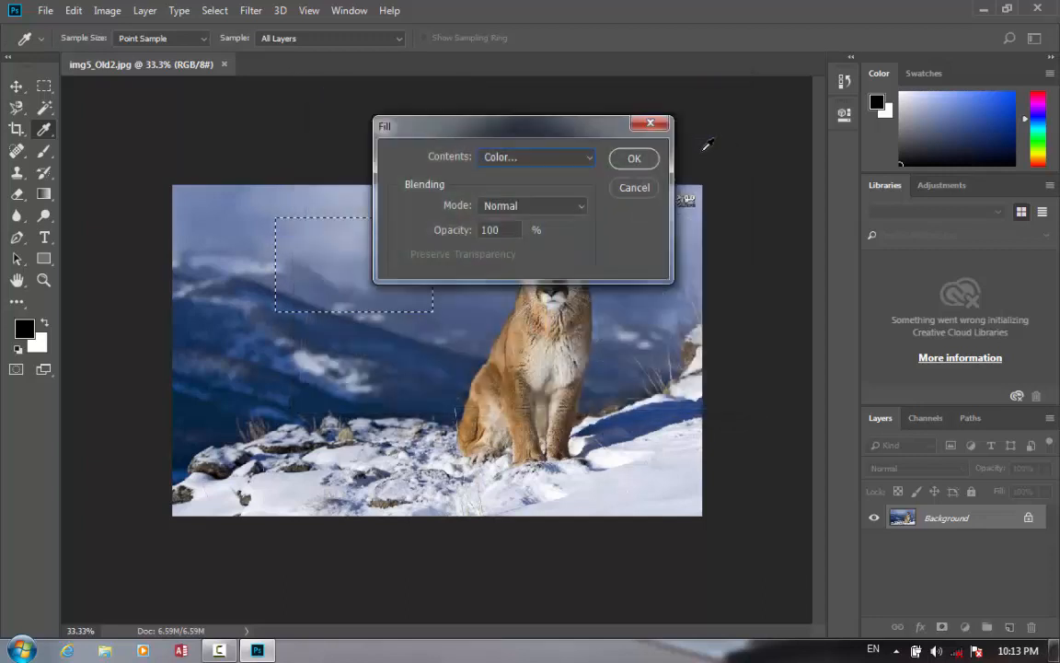
click(633, 162)
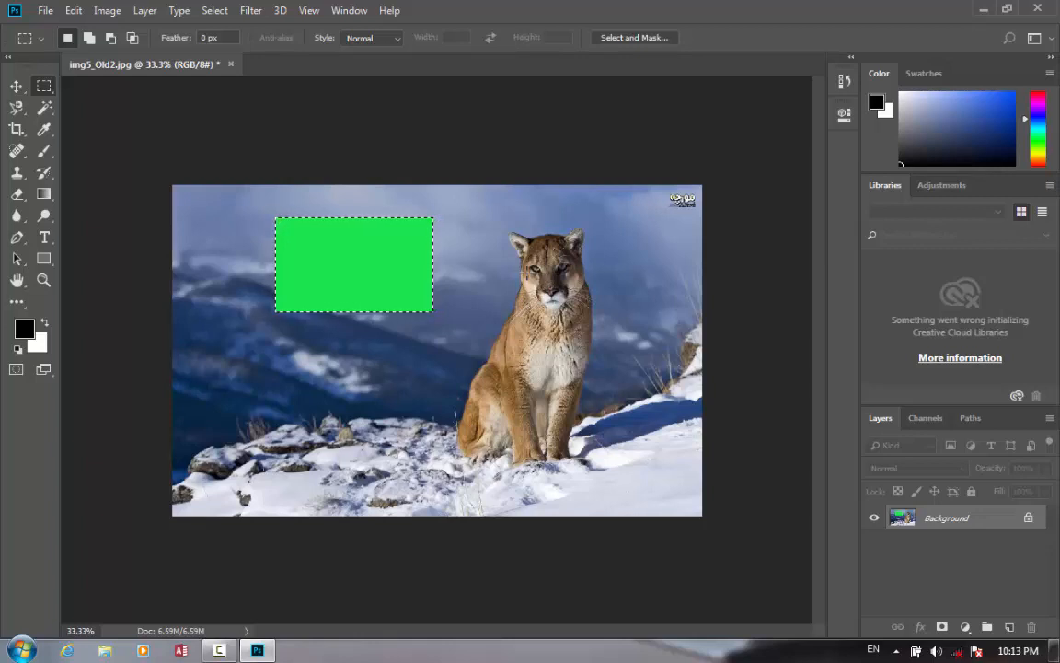
Undo the green fill and clear the rectangular selection
key(ctrl+z)
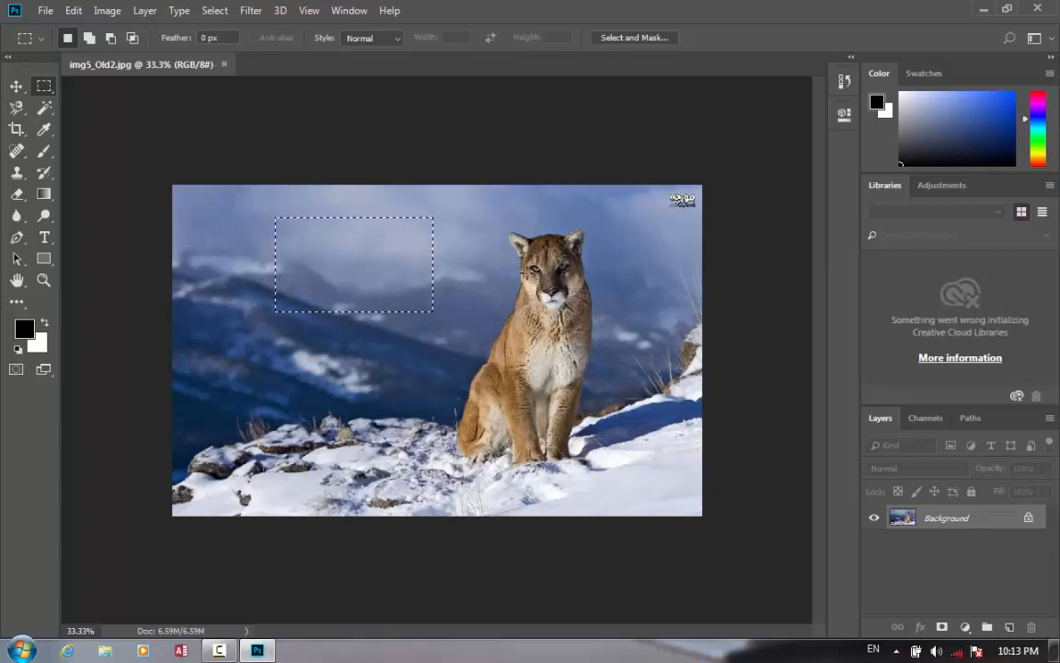
key(ctrl+d)
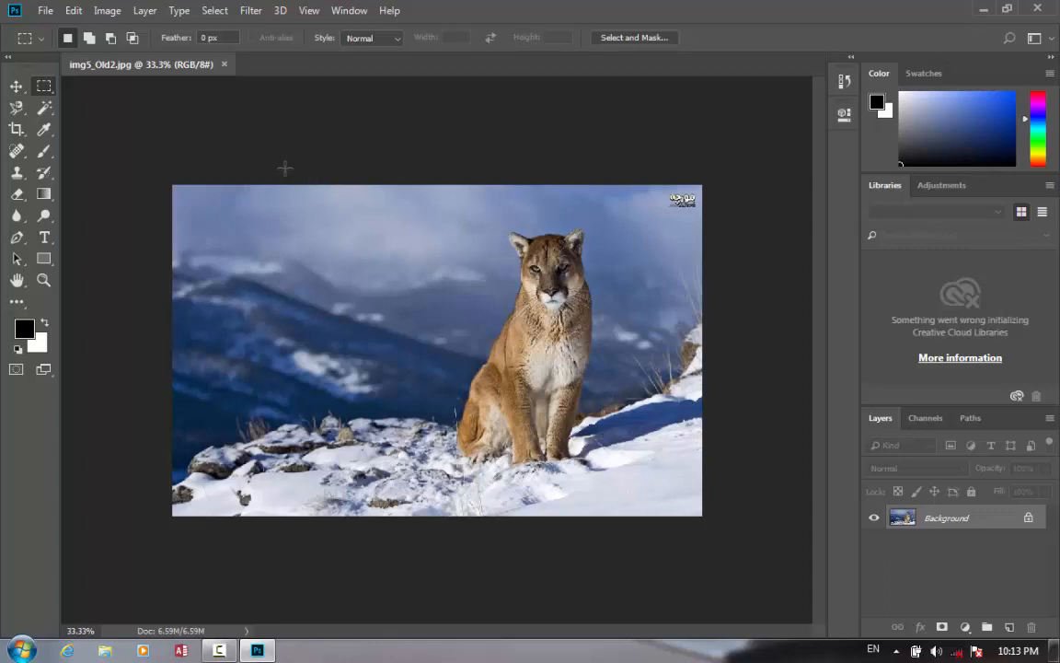
Make a large elliptical marquee selection over the sky and mountains beside the cougar
right_click(42, 88)
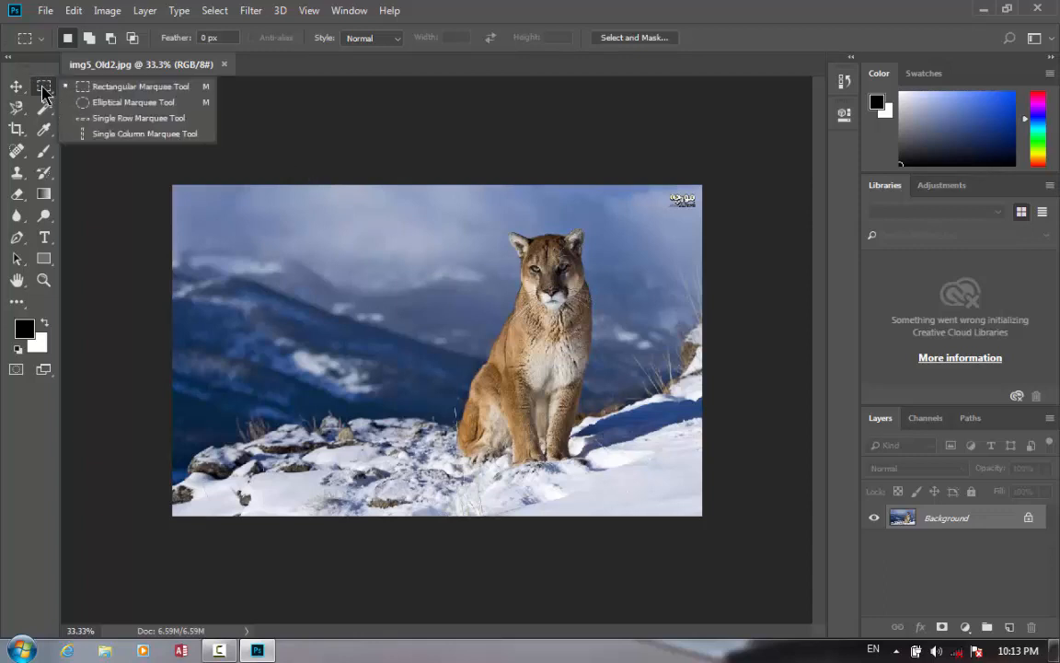
click(99, 103)
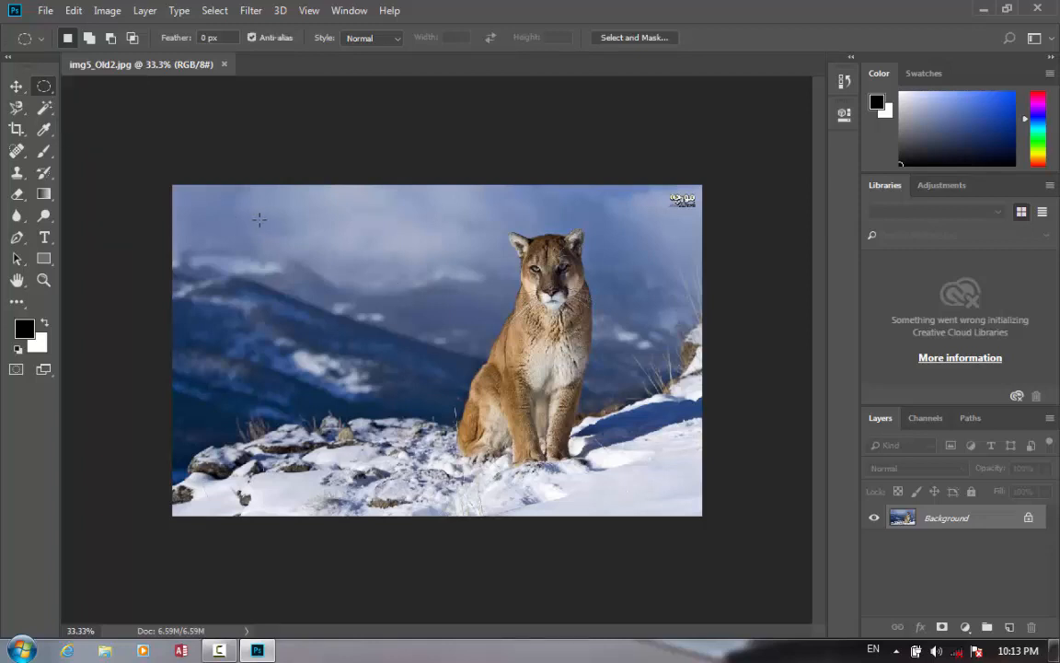
drag(235, 217, 451, 402)
Start a fill for the elliptical selection and set its color to magenta #e51be3
key(shift+F5)
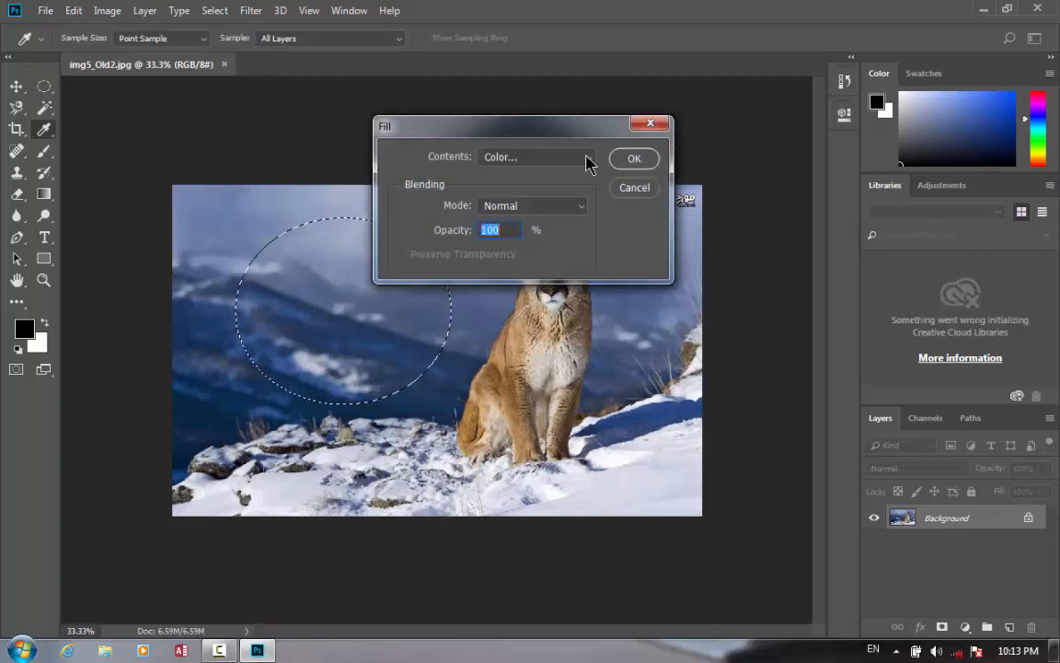
click(586, 160)
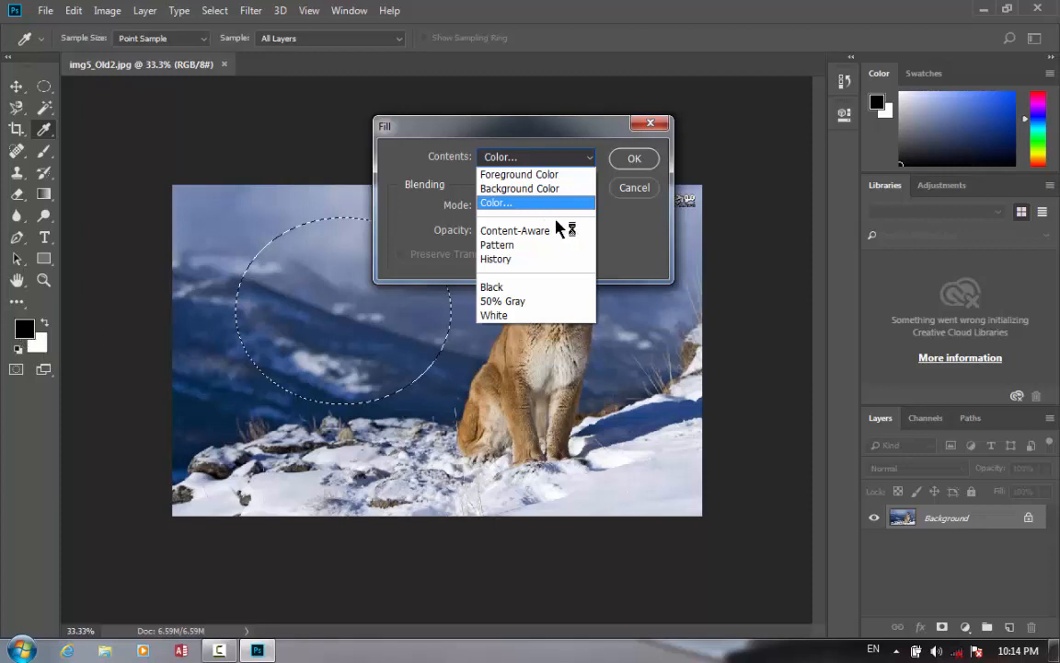
click(529, 203)
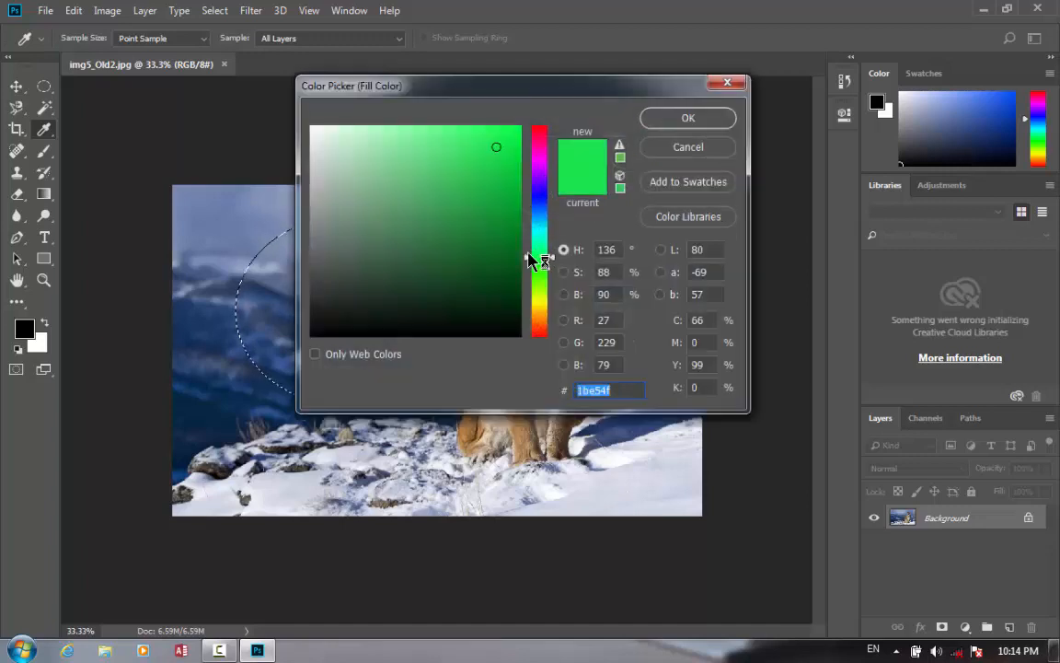
drag(540, 260, 543, 160)
click(690, 123)
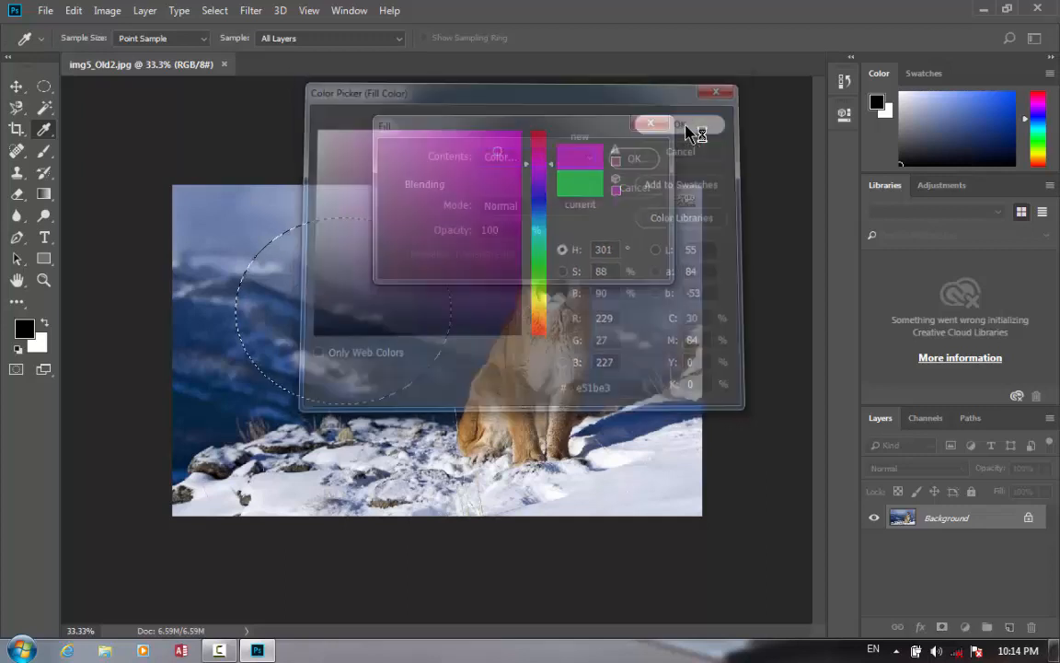
Change the fill contents to Pattern and fill the ellipse with the yellow custom pattern in Normal mode at 100% opacity
click(591, 161)
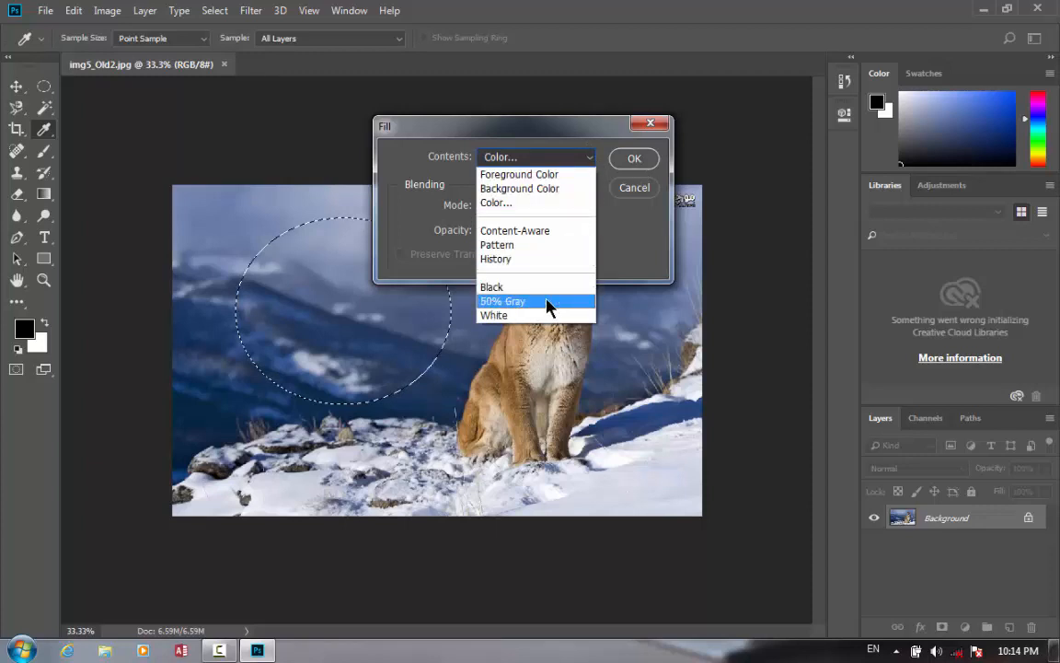
click(531, 246)
click(511, 208)
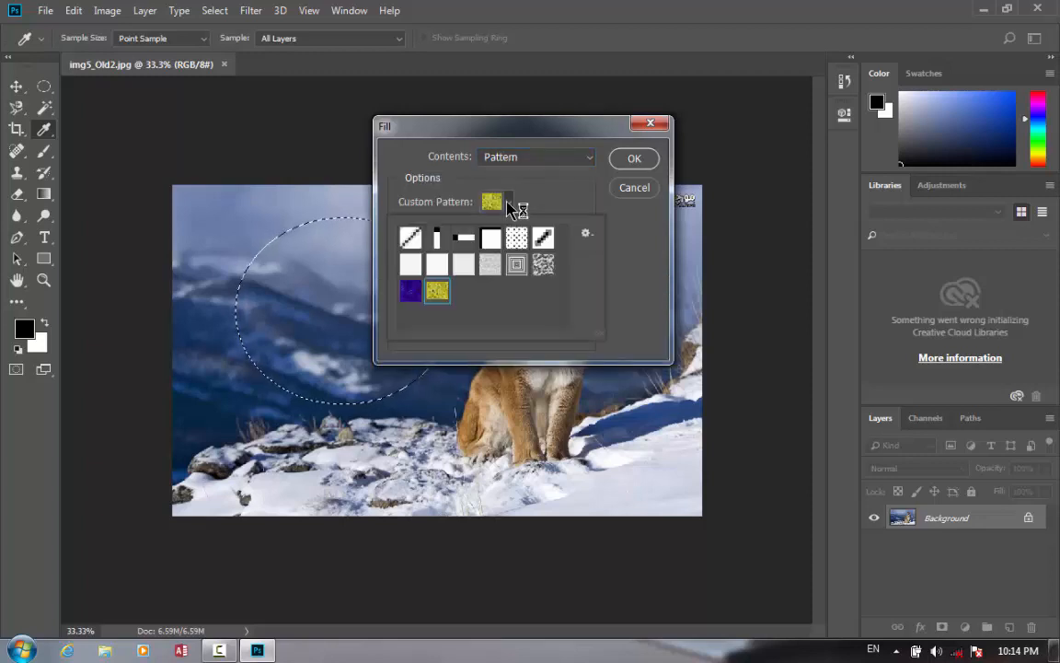
click(630, 160)
click(631, 159)
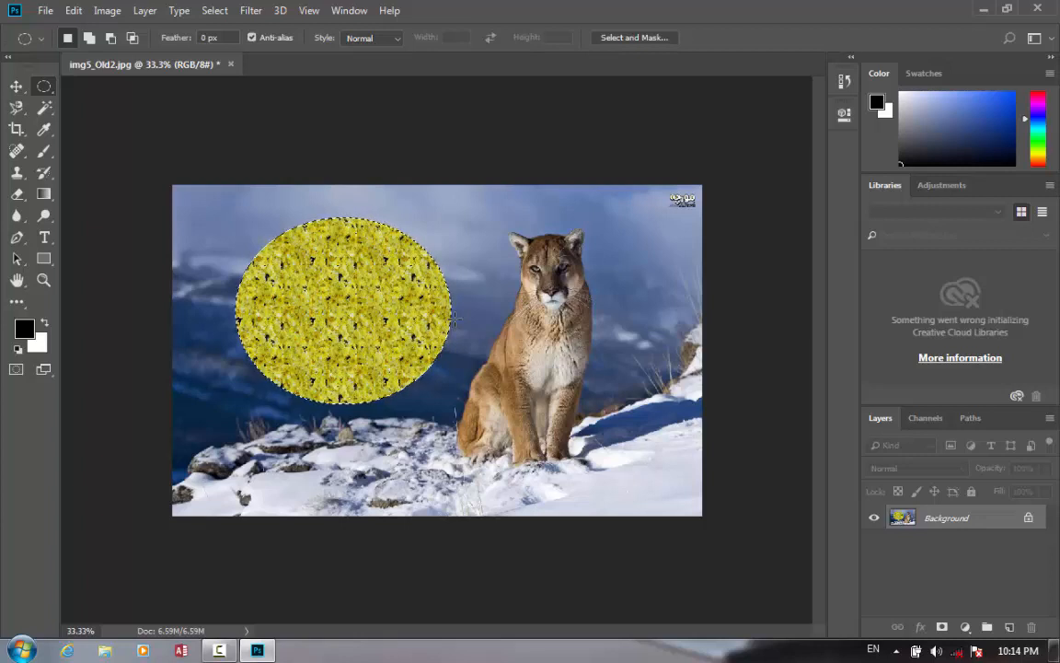
Undo the yellow pattern fill and clear the elliptical selection
key(ctrl+d)
key(ctrl+z)
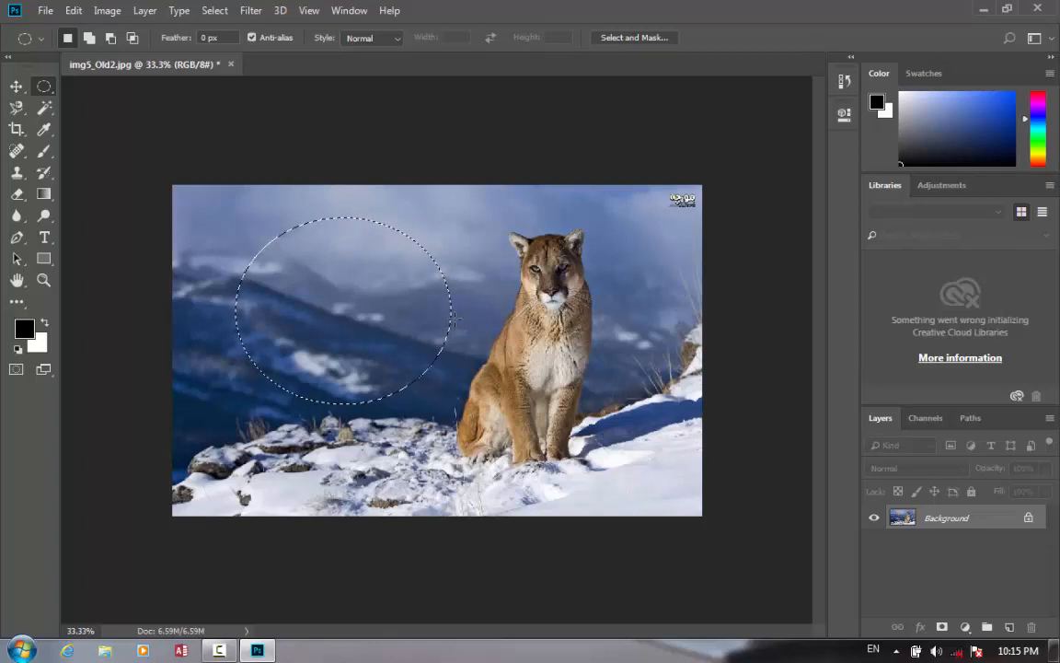
click(97, 128)
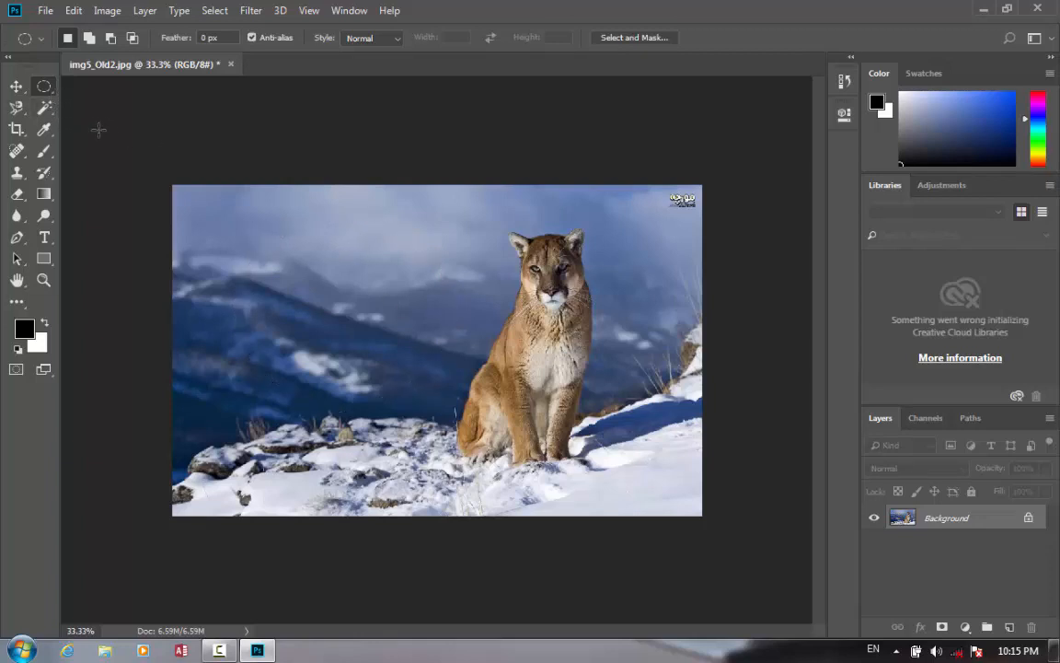
Try Single Row Marquee selections across the photo at about the height of the cougar's face, and deselect them
right_click(53, 95)
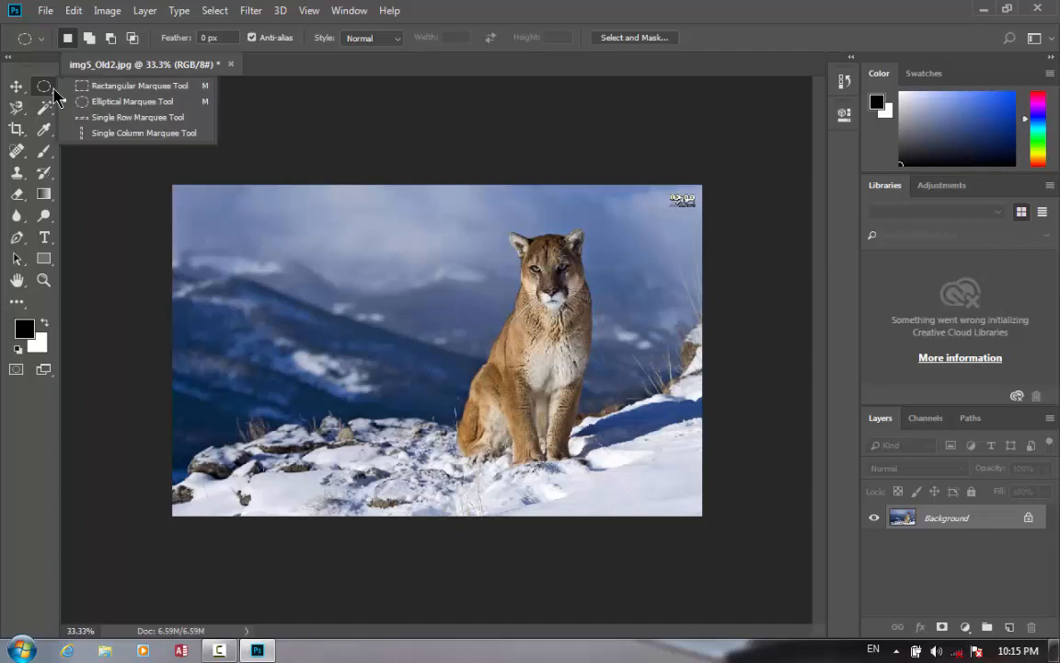
click(114, 117)
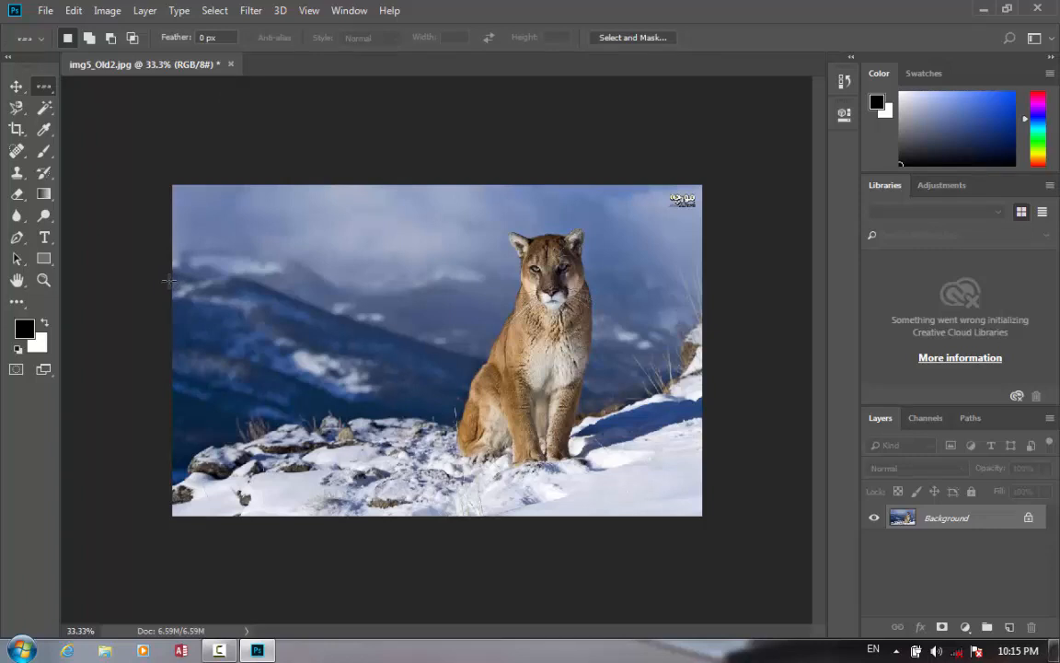
click(172, 276)
click(181, 274)
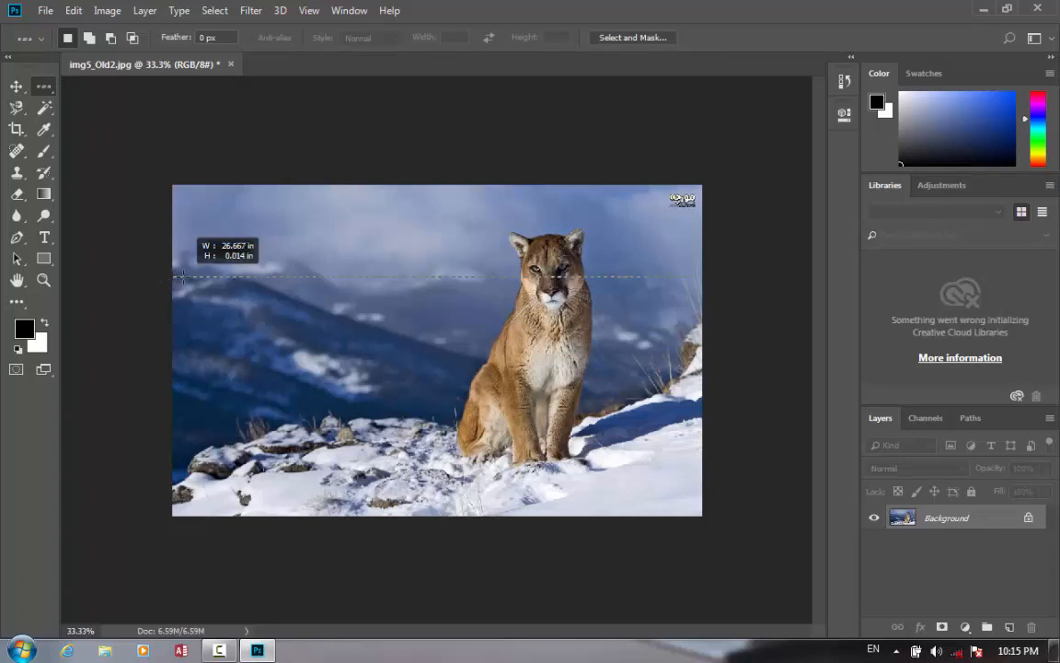
click(233, 285)
click(348, 262)
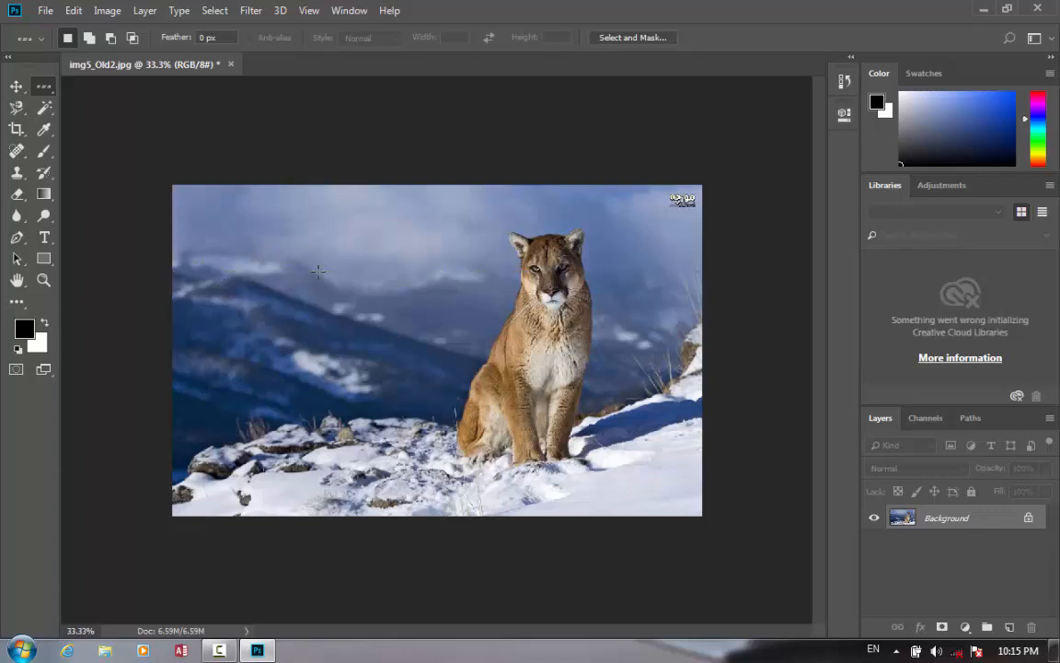
click(317, 271)
click(370, 279)
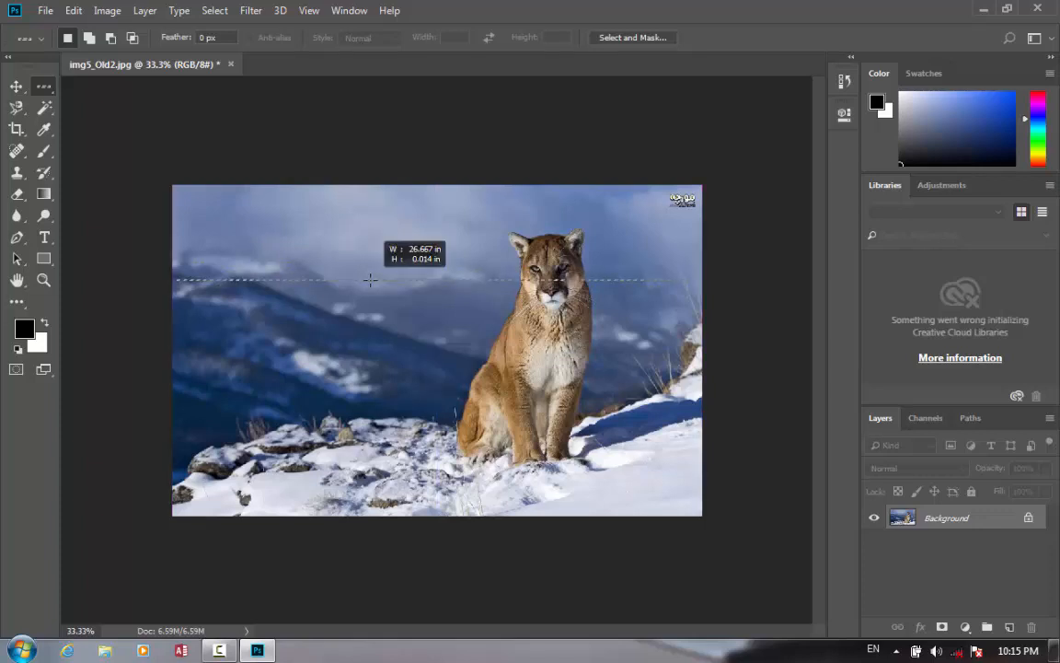
key(ctrl+d)
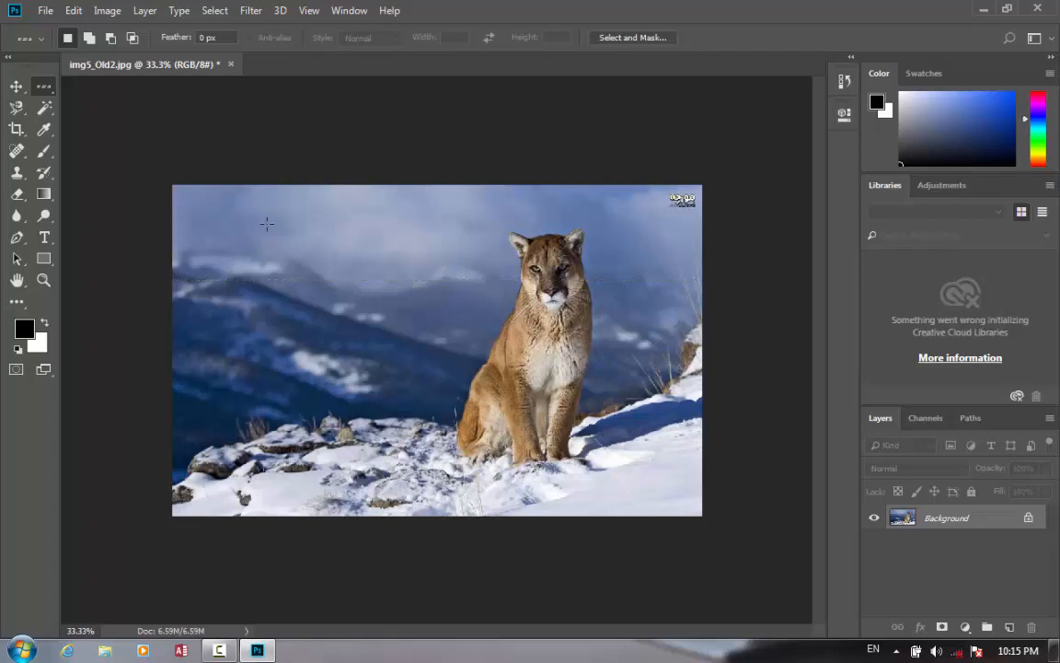
Try a Single Column Marquee selection through the sky and mountains just beside the cougar
right_click(44, 94)
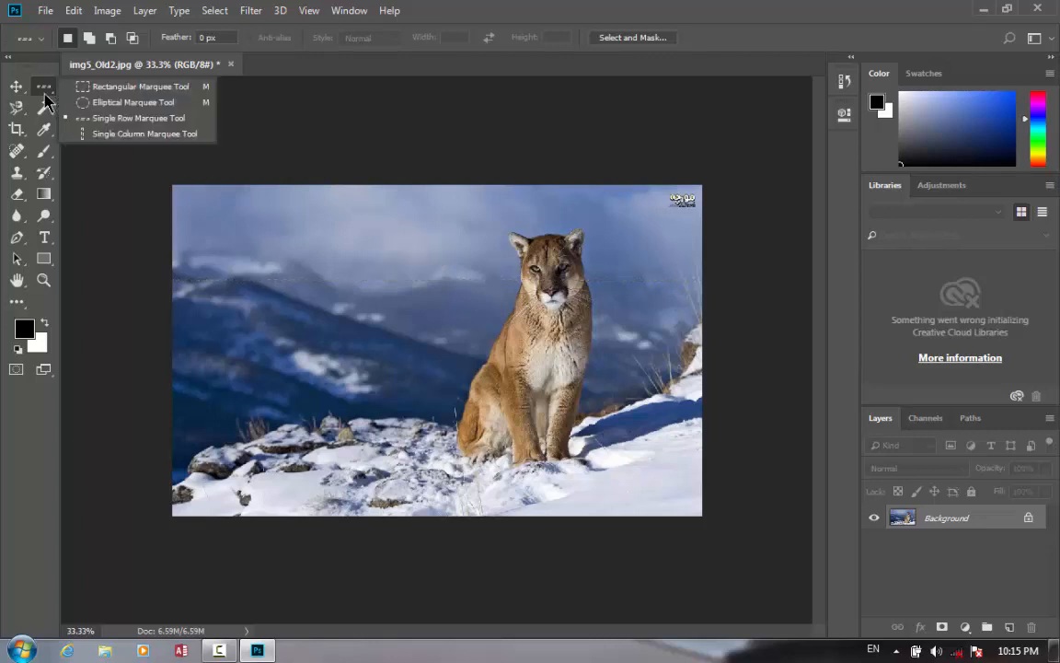
click(105, 134)
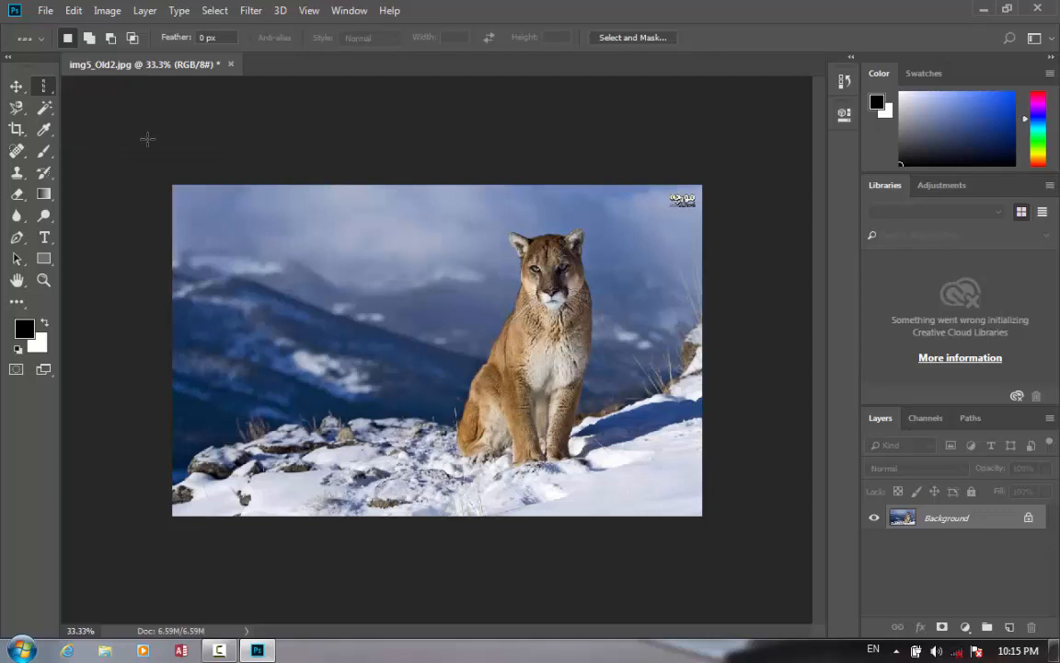
click(415, 195)
drag(398, 238, 414, 226)
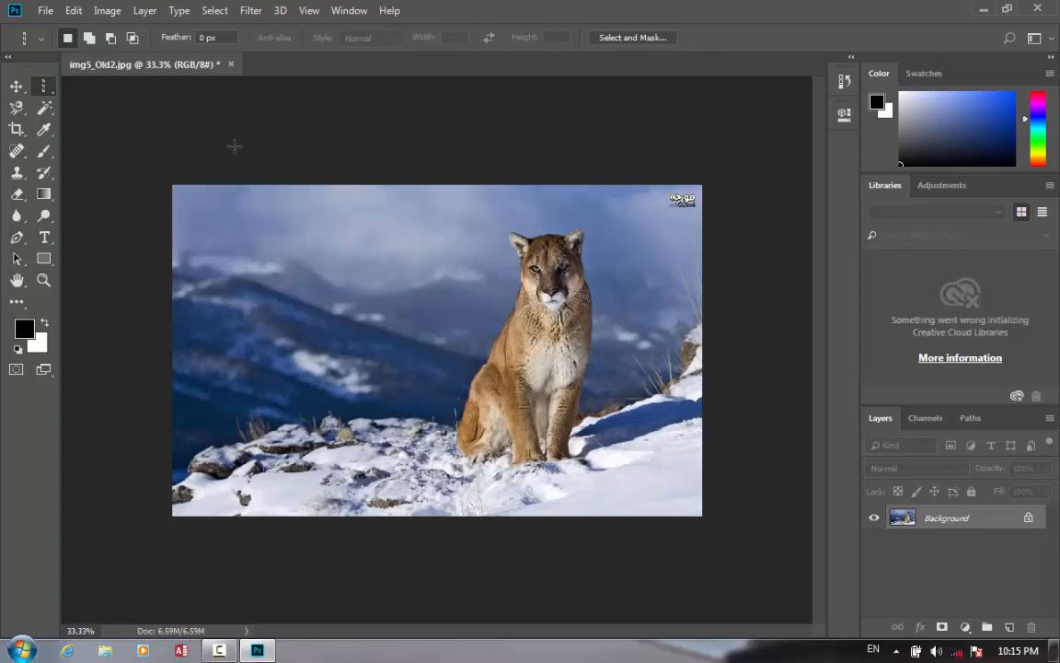
right_click(48, 90)
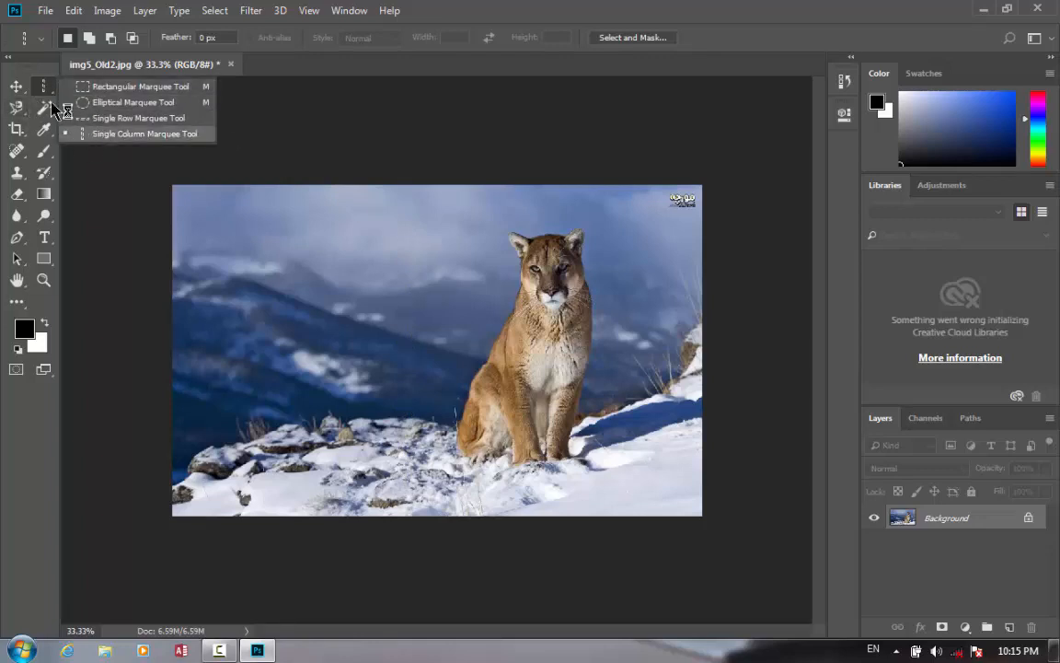
click(43, 88)
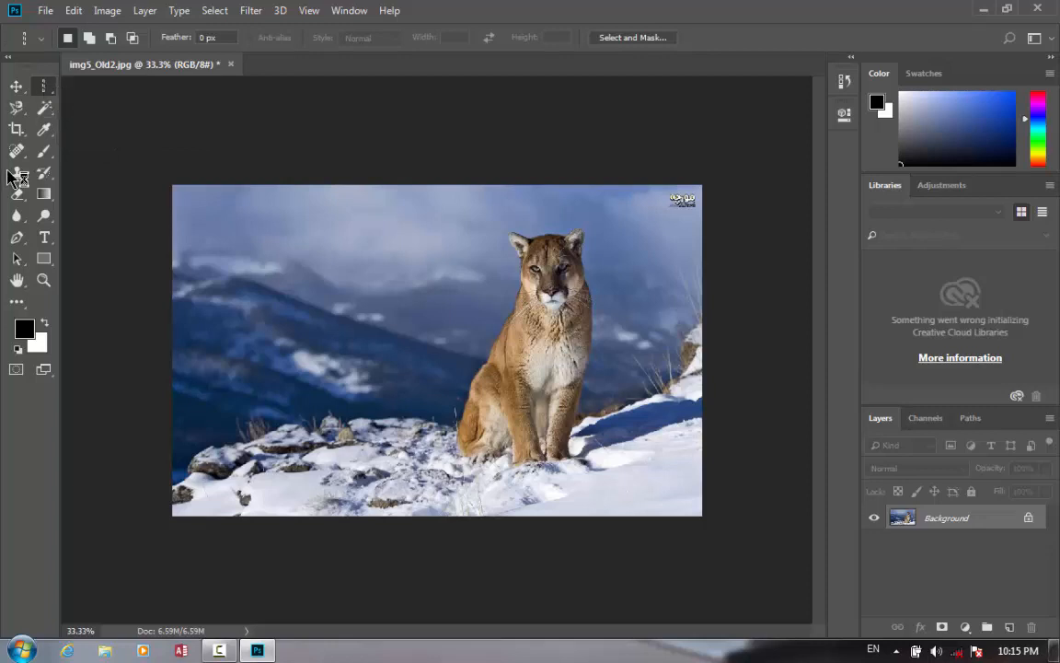
Try a freehand Lasso selection around a tall area of sky, mountains and rocks beside the cougar, and deselect it
right_click(22, 112)
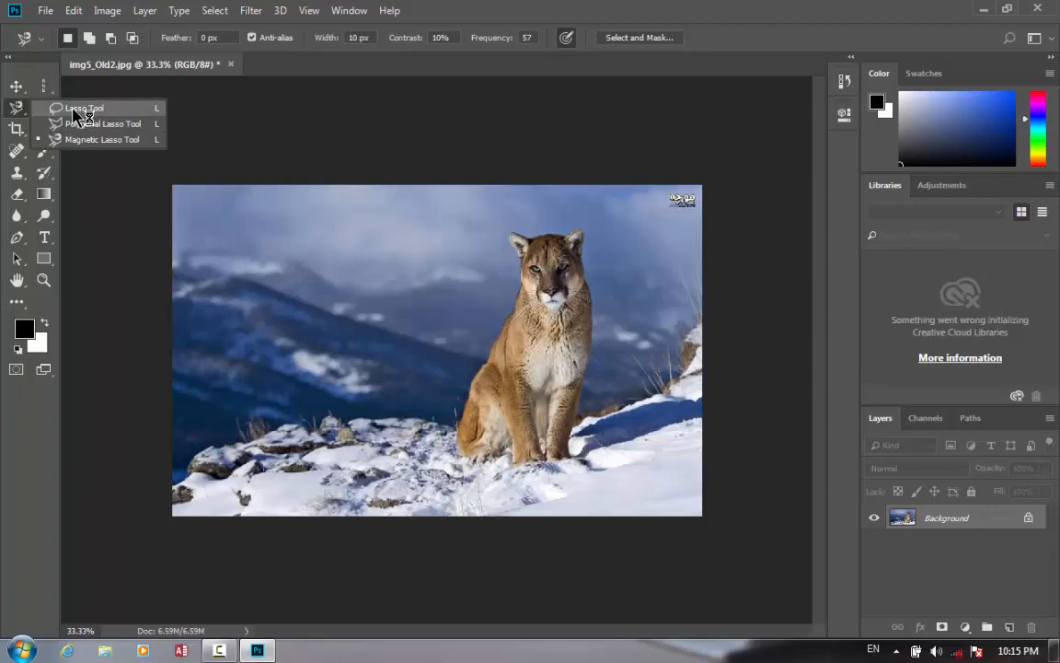
right_click(45, 87)
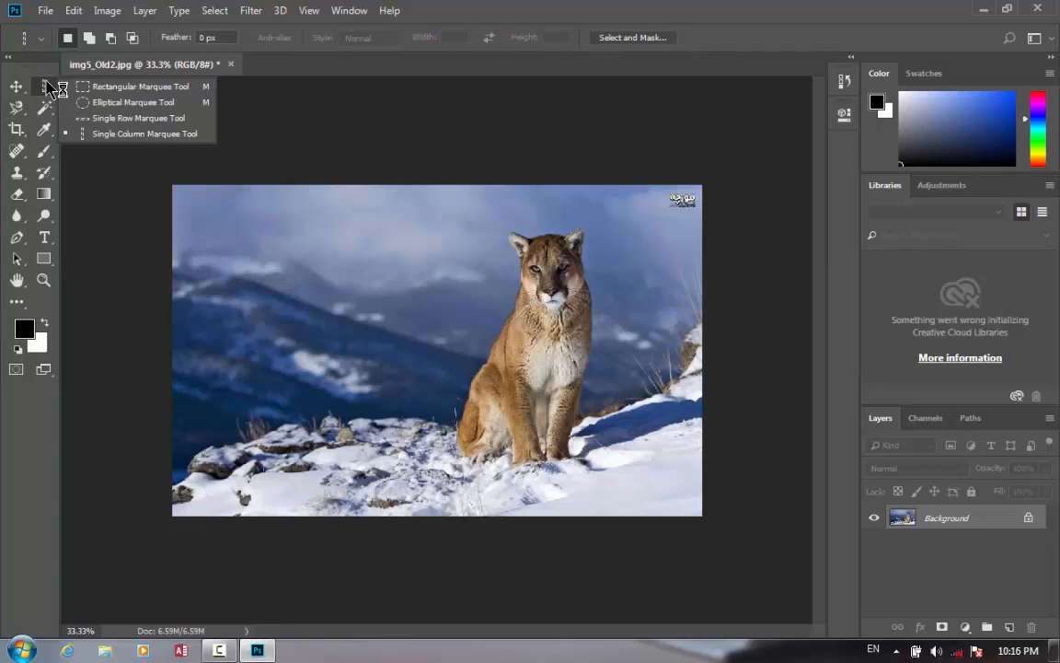
right_click(17, 117)
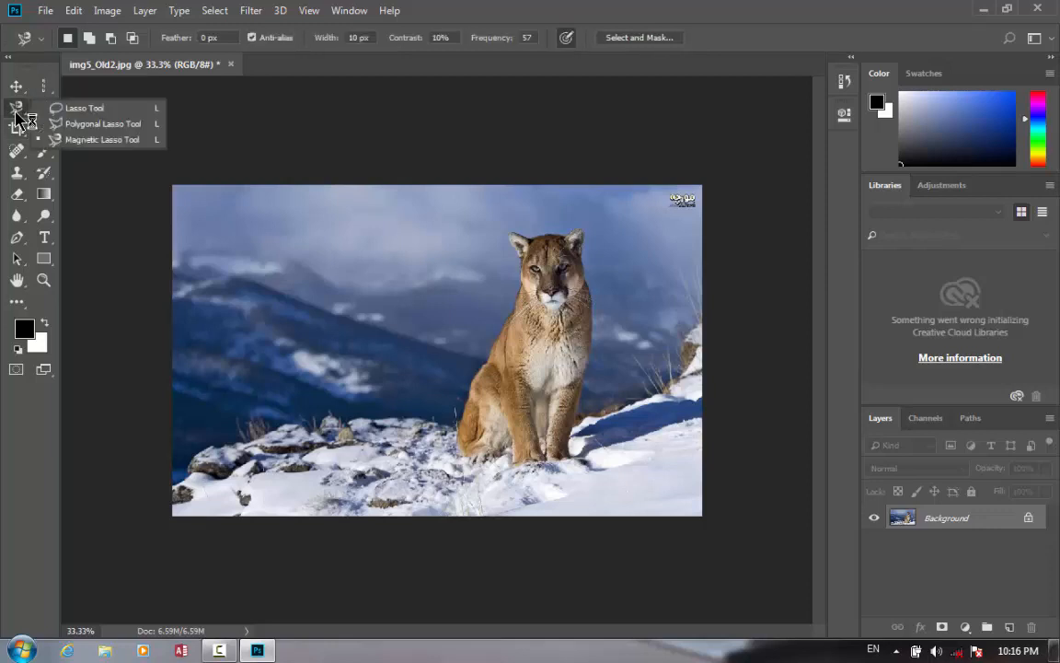
click(81, 108)
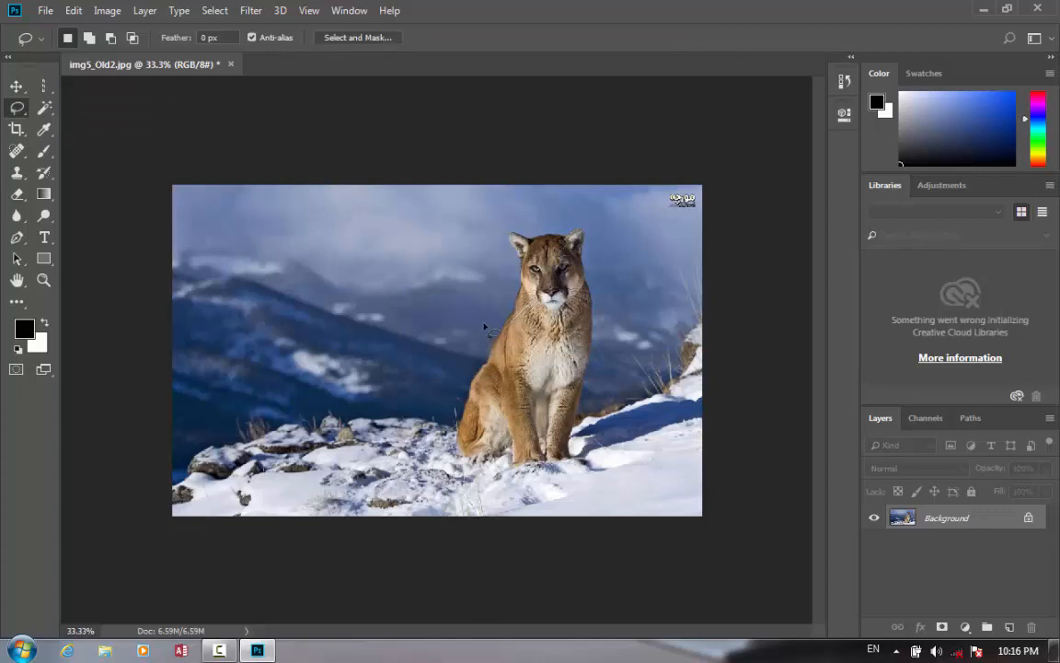
mouse_move(484, 327)
mouse_down()
mouse_move(514, 208)
mouse_move(555, 199)
mouse_move(582, 212)
mouse_move(613, 264)
mouse_move(621, 396)
mouse_move(601, 472)
mouse_move(532, 487)
mouse_move(454, 444)
mouse_move(460, 358)
mouse_move(488, 327)
mouse_move(374, 361)
mouse_up()
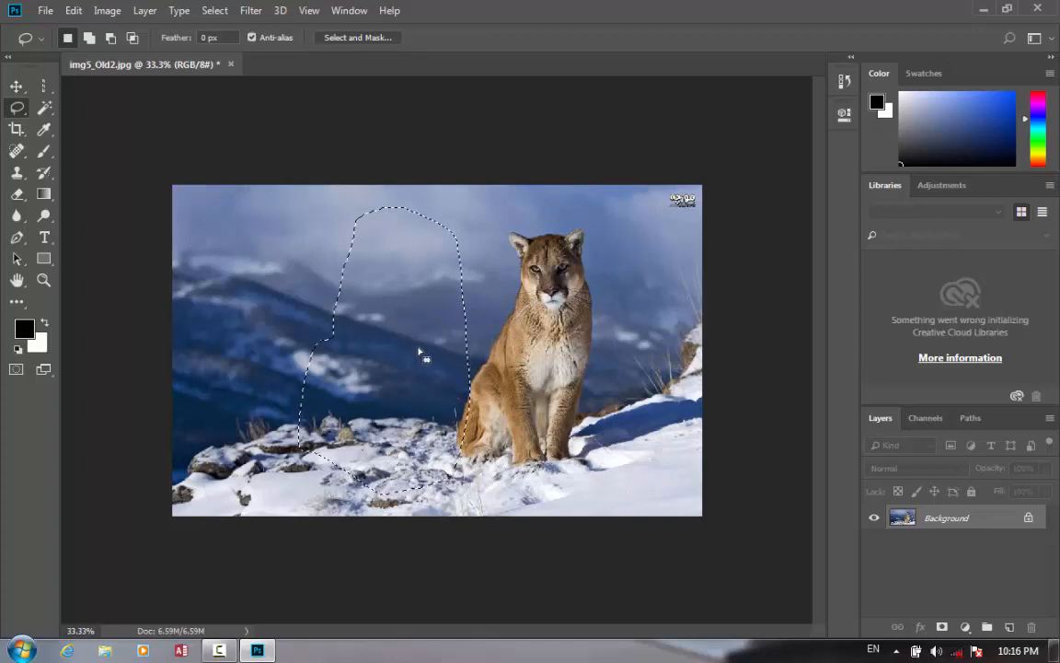
key(ctrl+d)
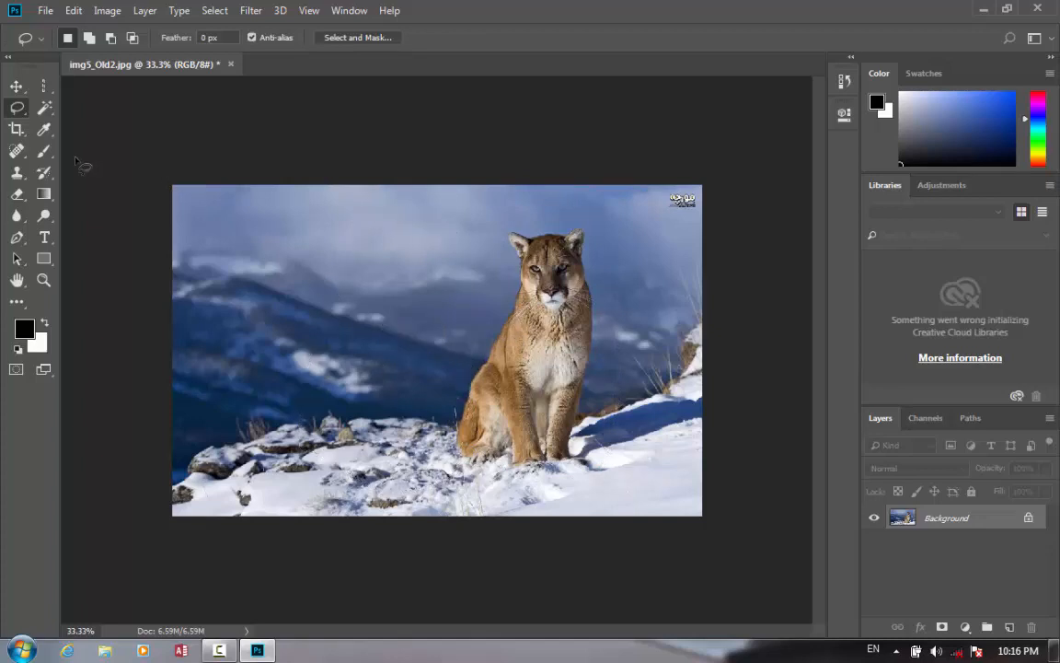
Try a small freehand Lasso selection in the clouds above the mountains, and deselect it
right_click(21, 111)
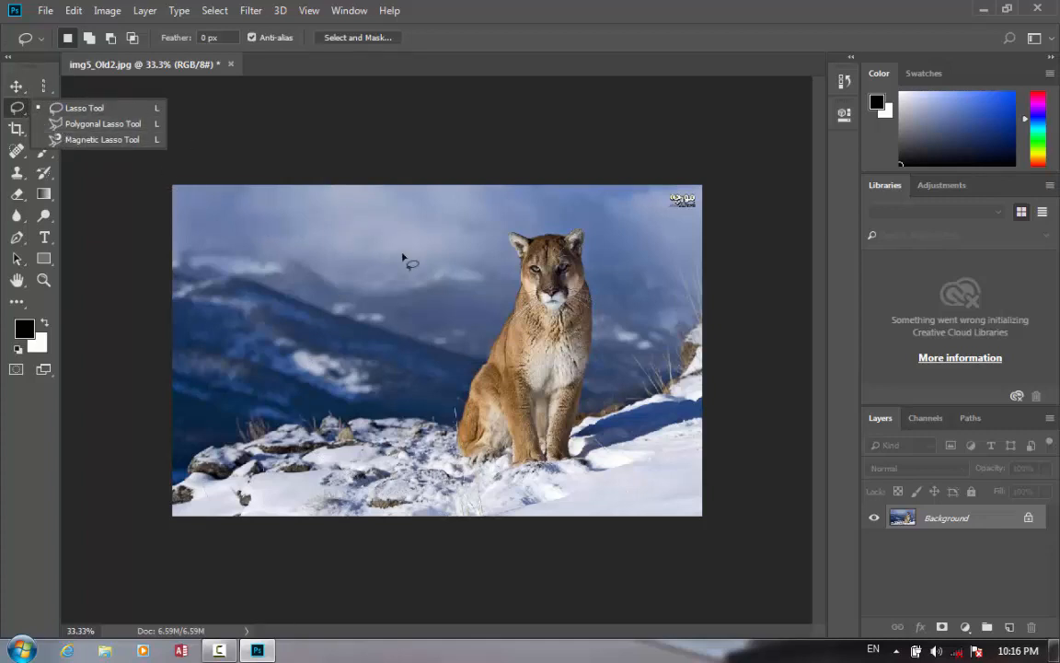
click(324, 257)
mouse_move(324, 257)
mouse_down()
mouse_move(330, 230)
mouse_move(393, 242)
mouse_up()
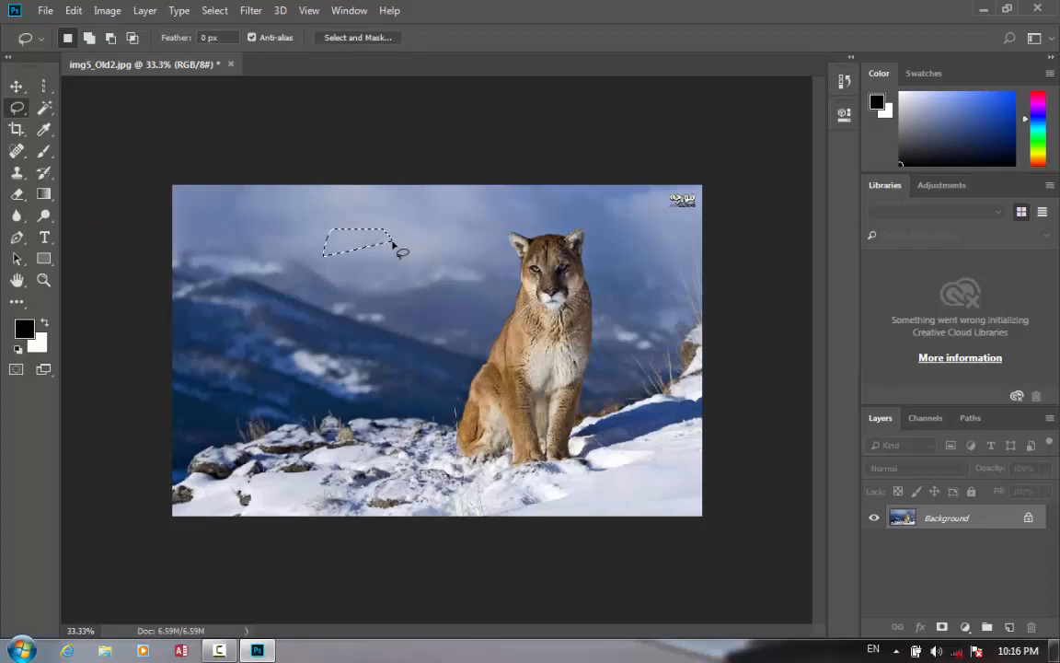
key(ctrl+d)
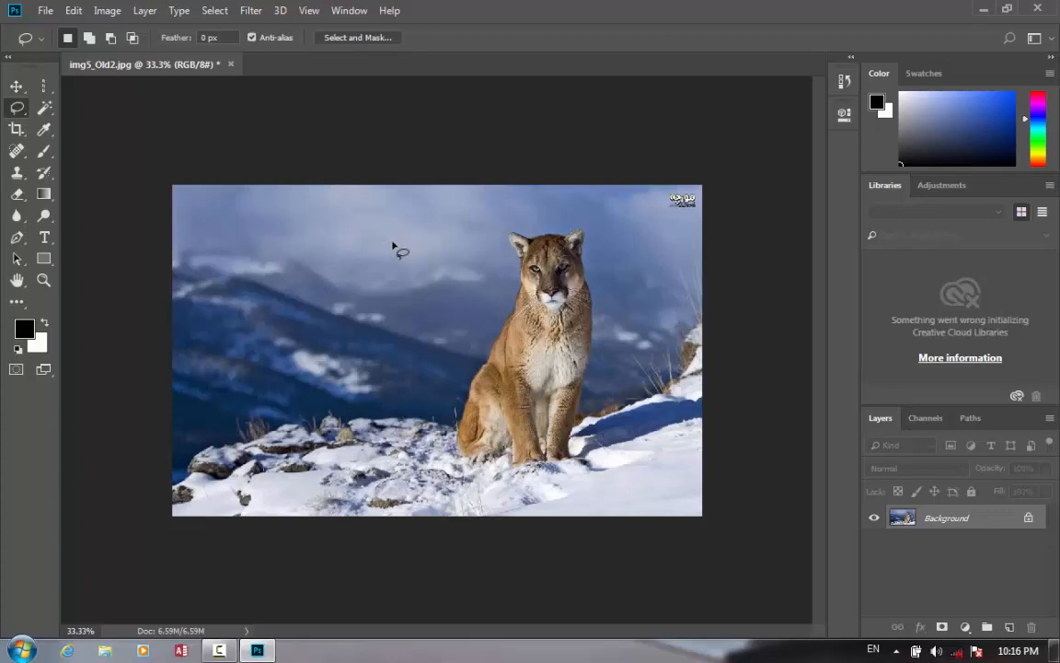
Switch to the Polygonal Lasso tool and trace straight segments from beside the cougar's back up and around its head
right_click(23, 109)
click(23, 108)
right_click(26, 108)
right_click(25, 108)
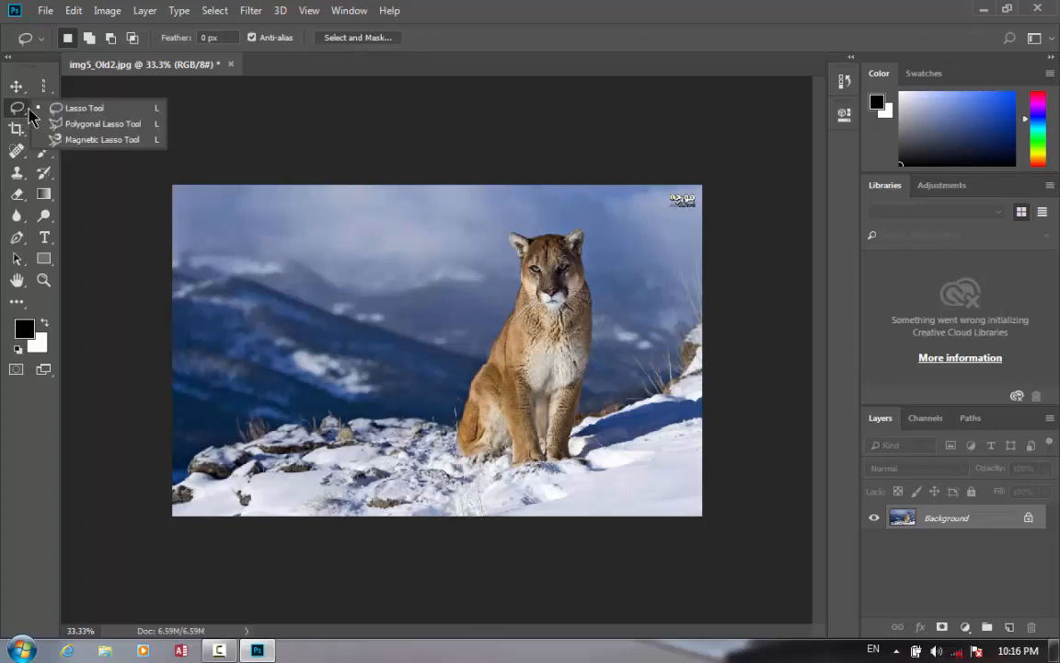
click(61, 123)
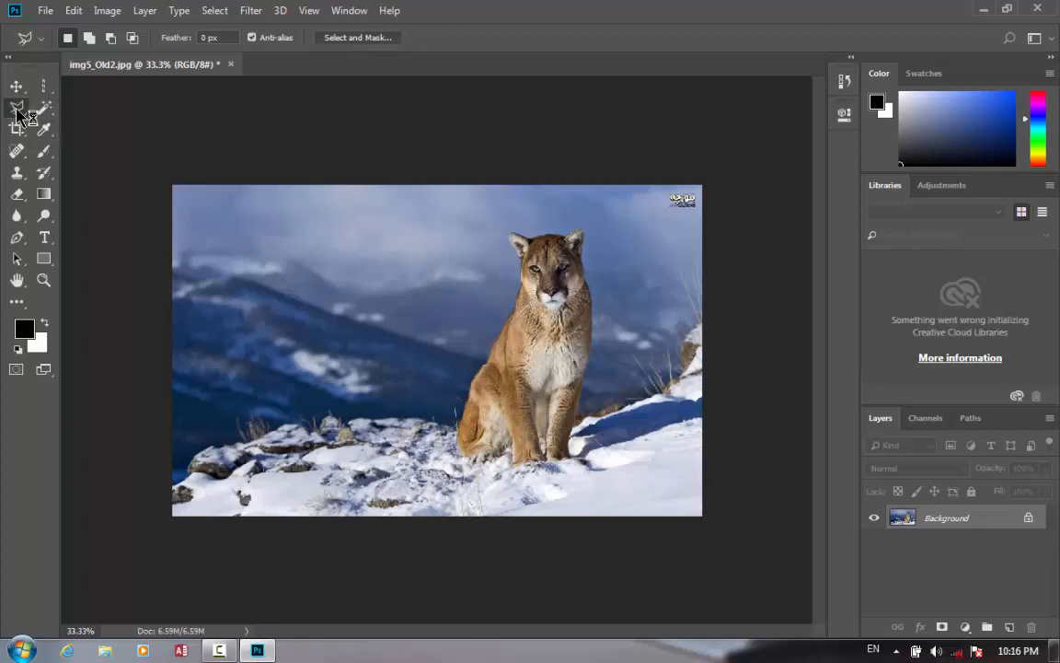
right_click(22, 109)
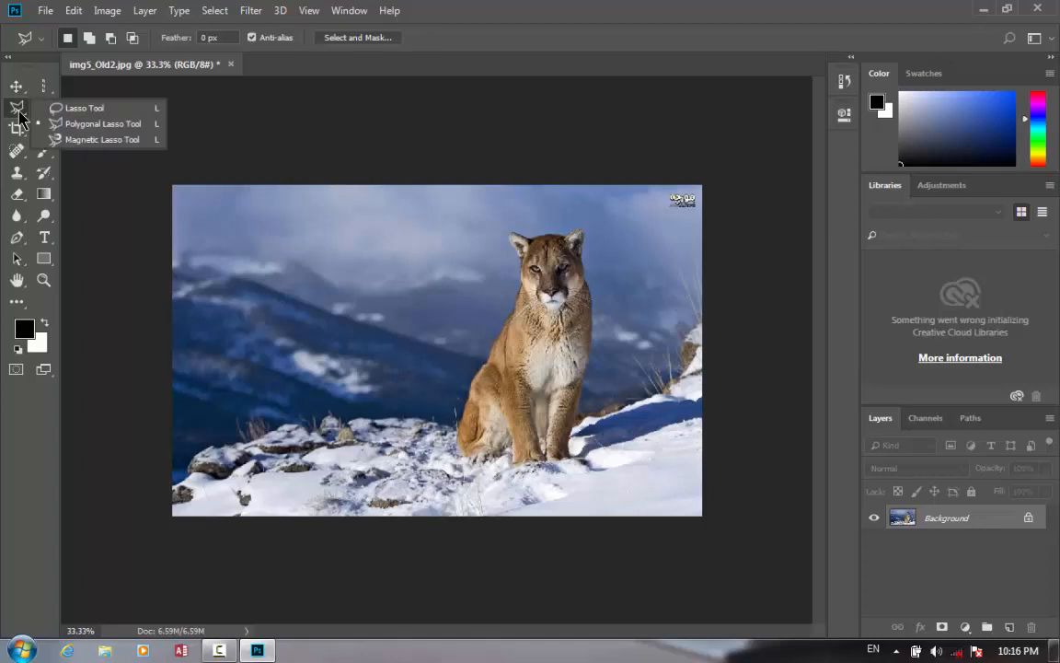
click(85, 127)
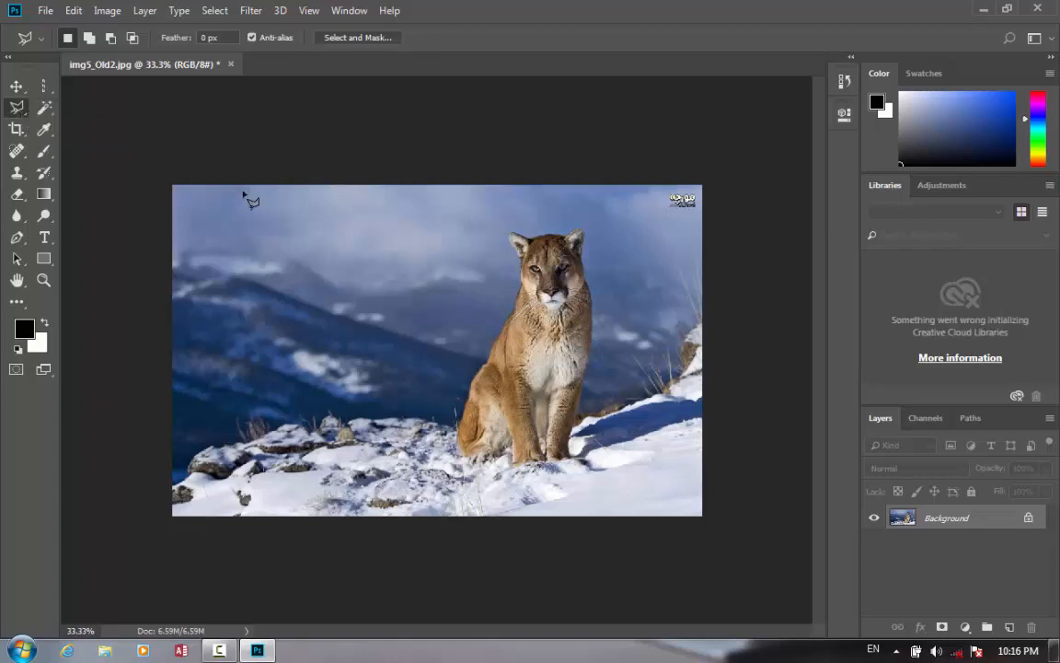
click(485, 332)
click(516, 268)
click(509, 221)
click(543, 230)
click(577, 224)
click(587, 246)
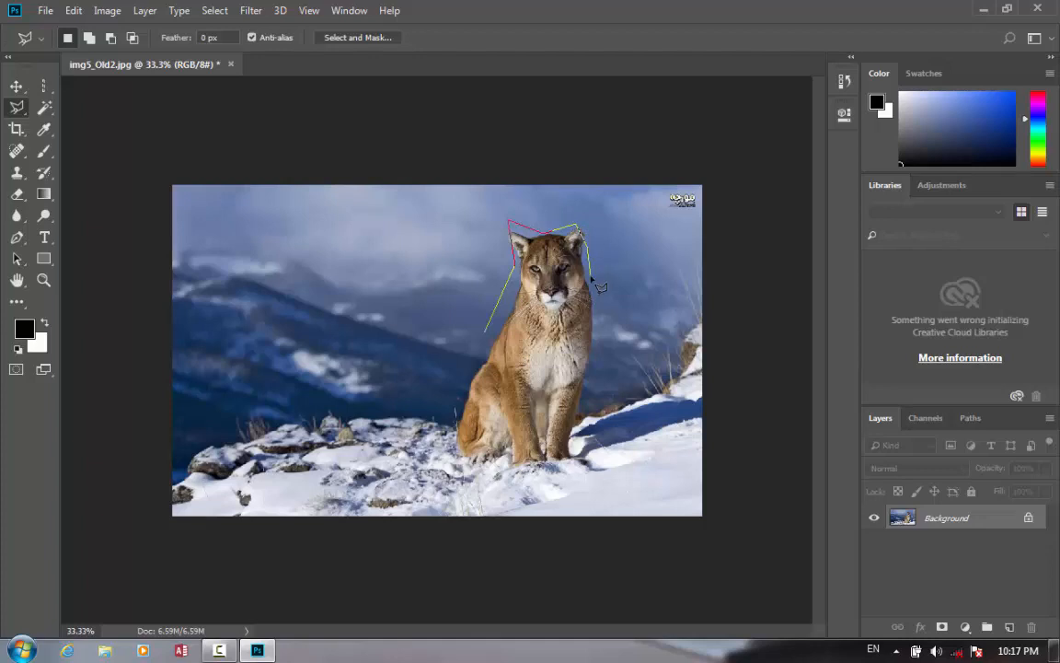
Continue the polygonal outline down the cougar's chest side, around its paws and back, close it, and deselect it
click(595, 343)
click(589, 426)
click(544, 466)
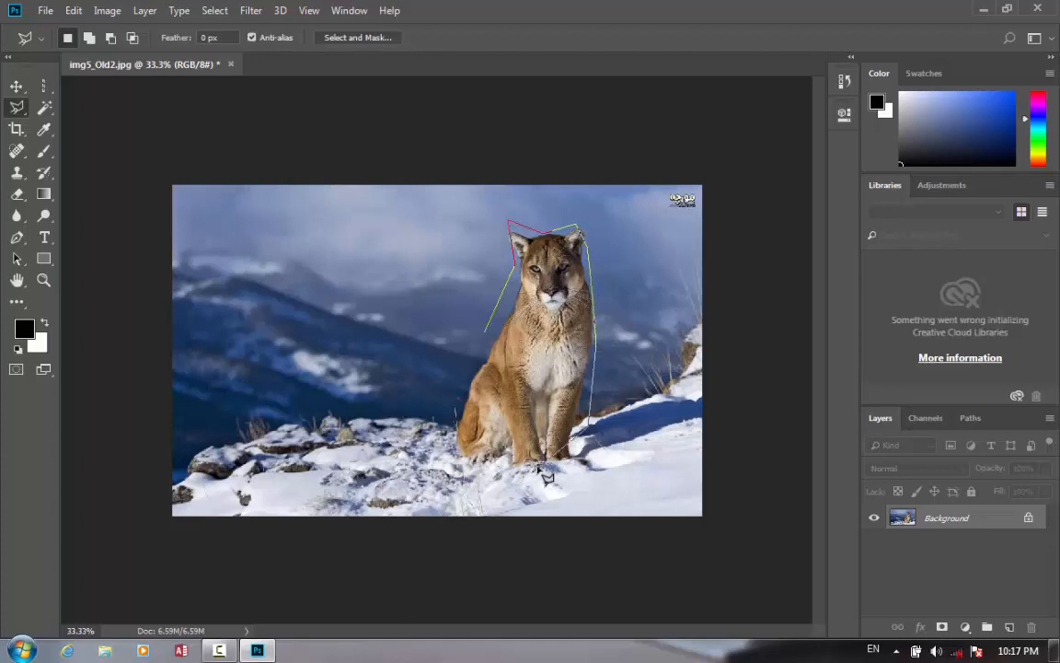
click(408, 500)
key(BackSpace)
click(459, 452)
click(448, 401)
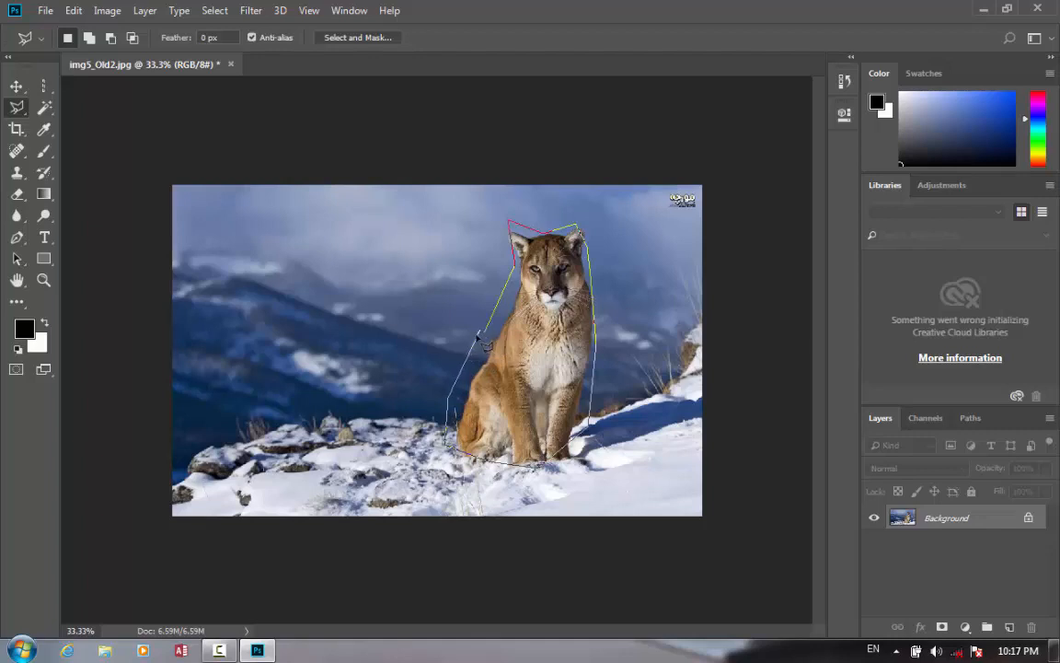
click(481, 334)
double_click(493, 344)
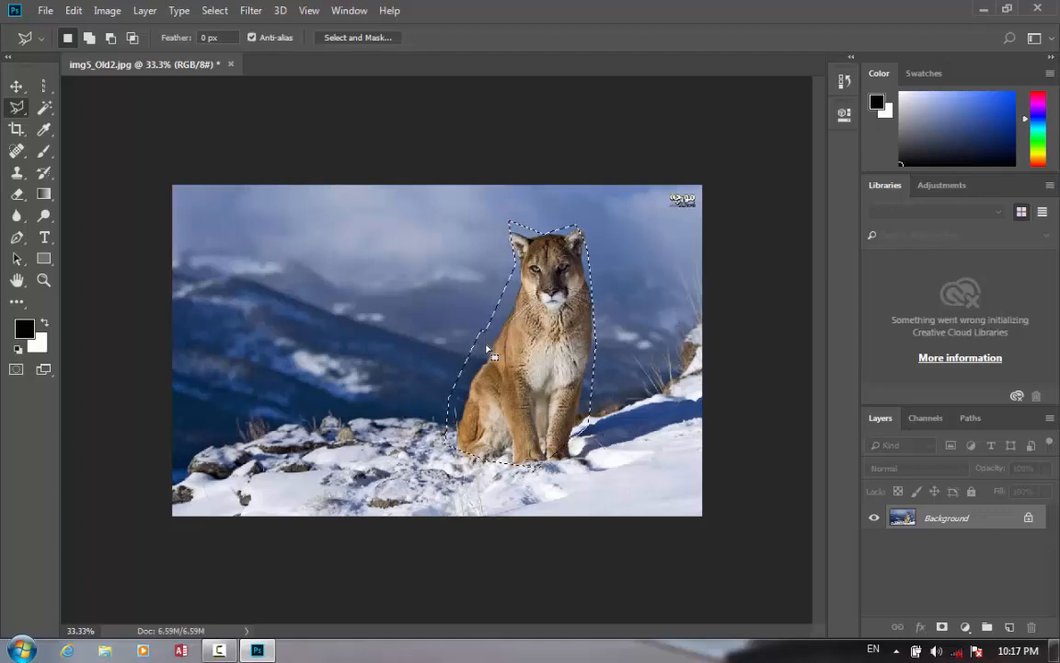
key(ctrl+d)
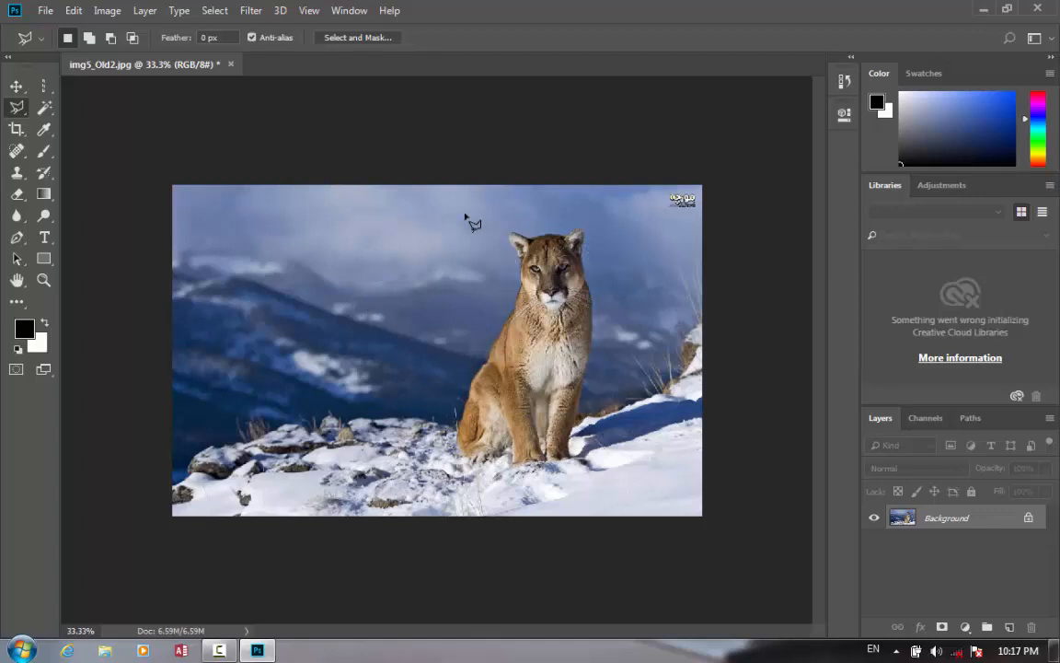
Try a rough Polygonal Lasso selection around the cougar's head and chest, and deselect it
click(517, 235)
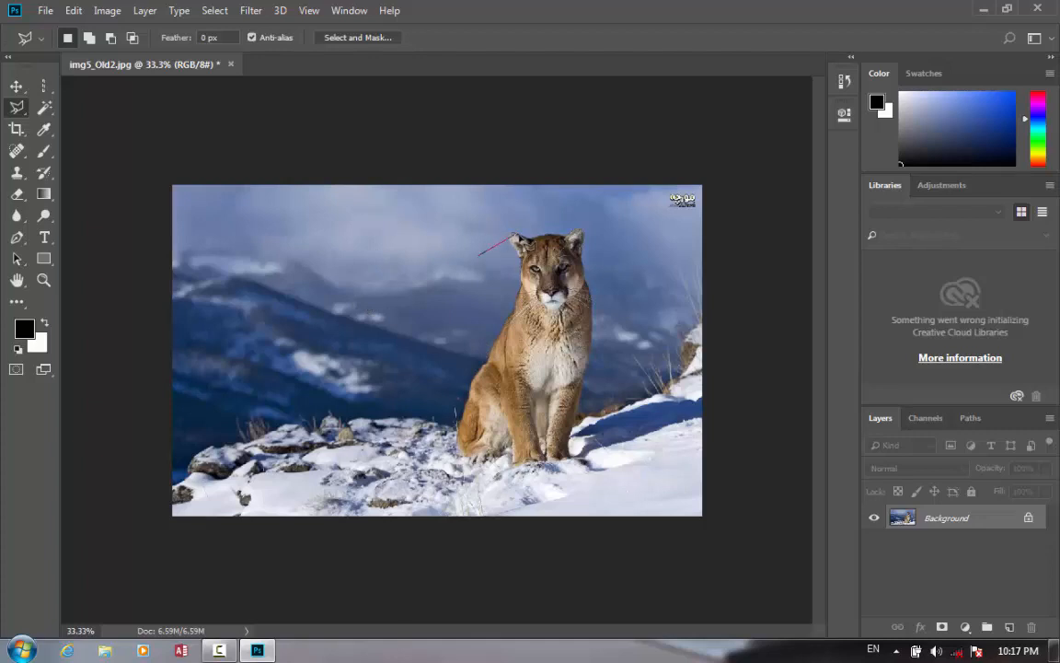
click(547, 224)
click(603, 277)
click(596, 354)
double_click(562, 359)
key(ctrl+d)
Try tracing the whole cougar with the Magnetic Lasso tool until the outline closes, and deselect it
right_click(25, 111)
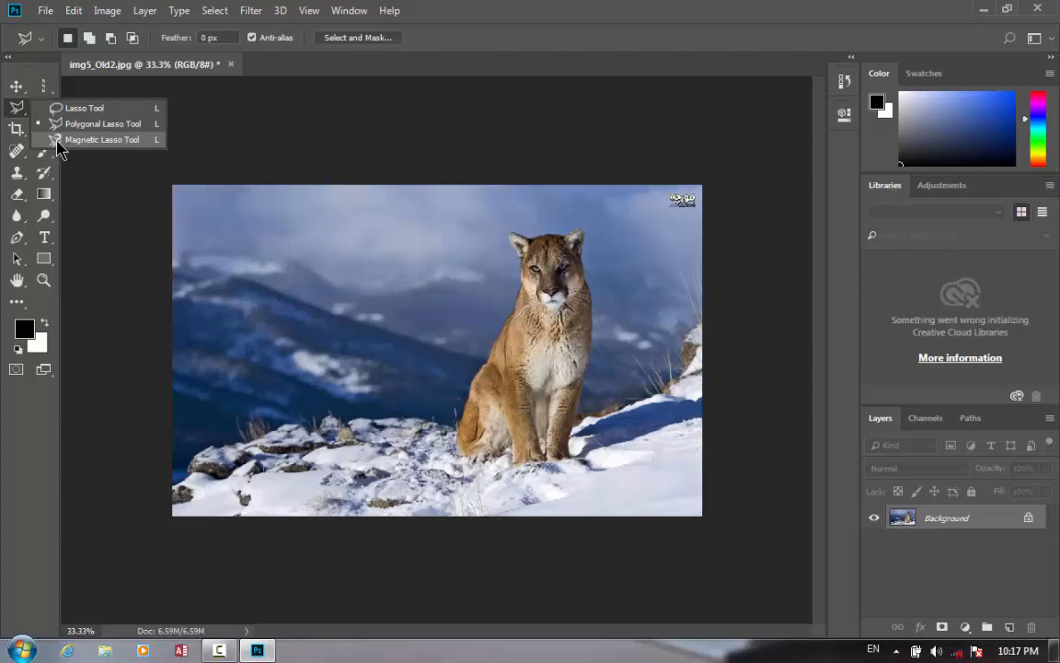
click(57, 142)
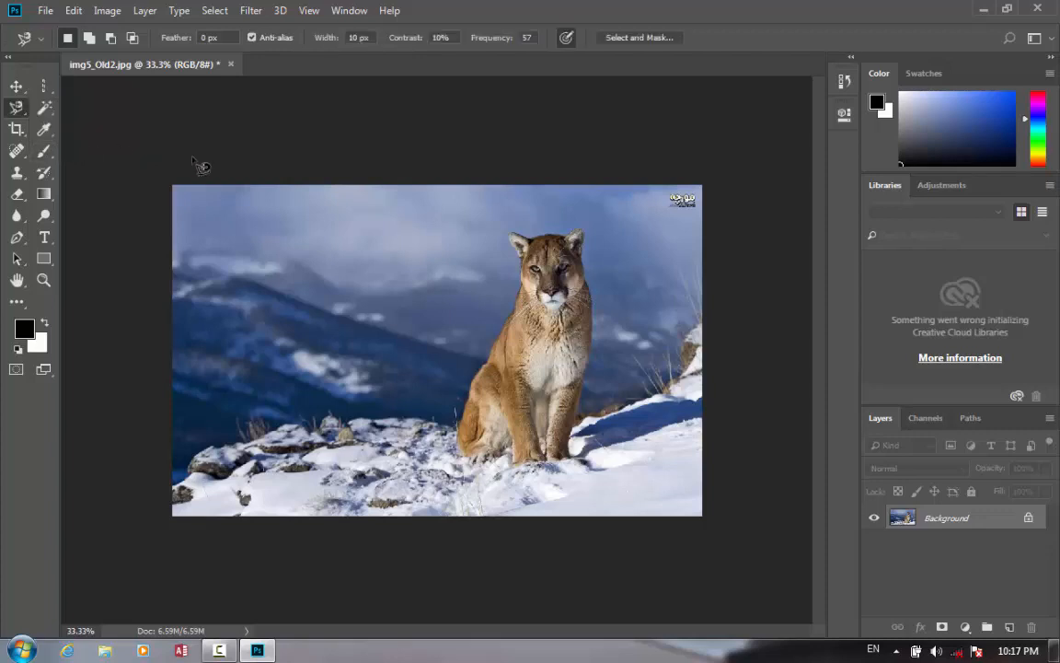
click(490, 353)
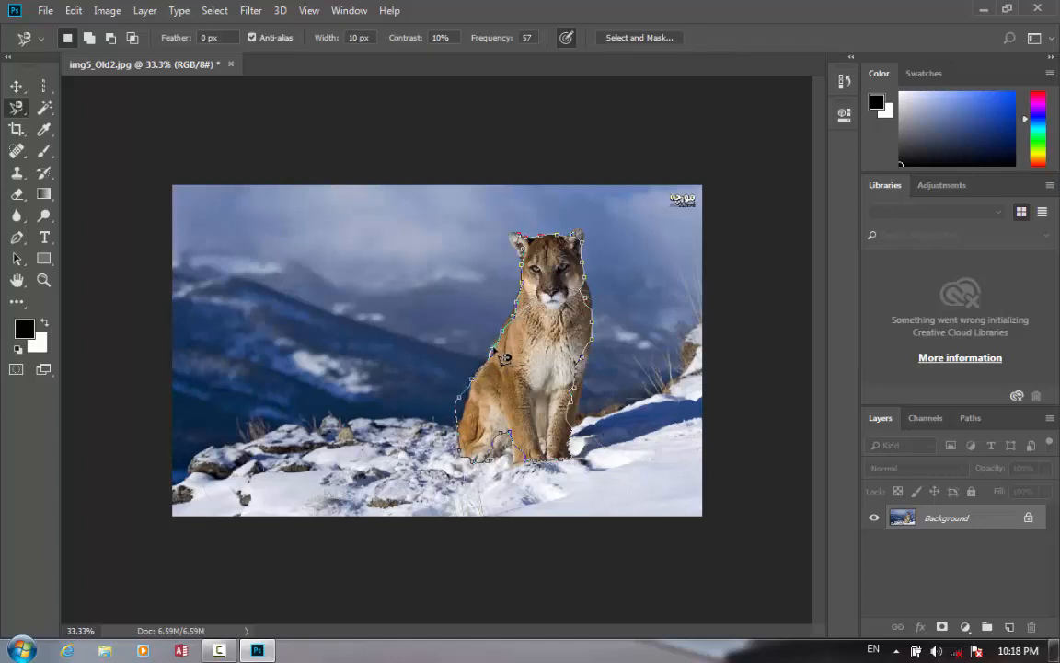
click(494, 351)
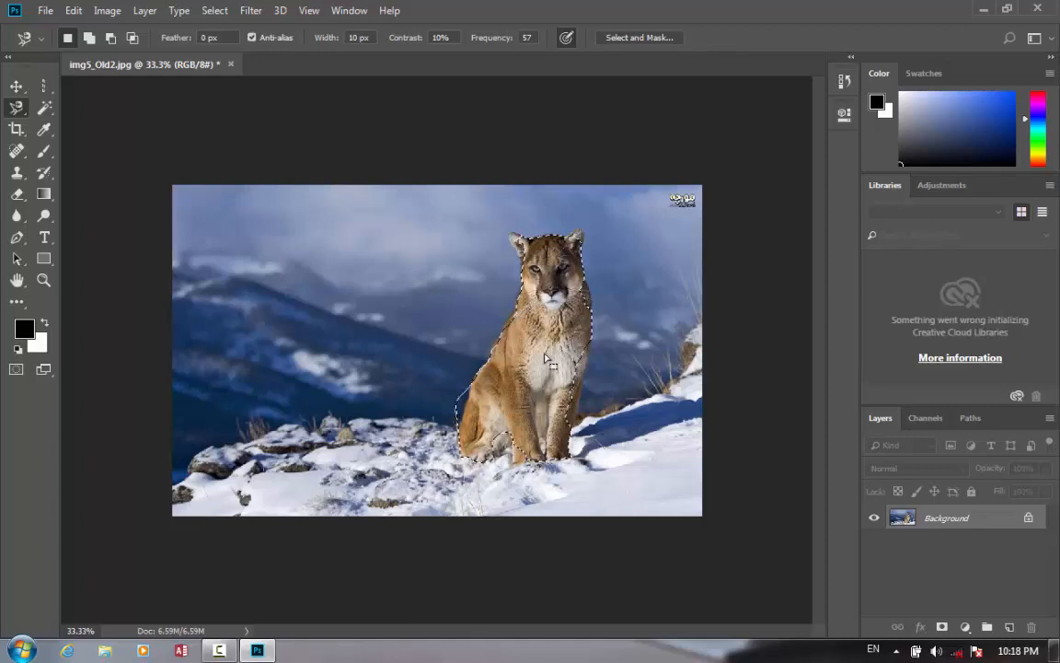
key(ctrl+d)
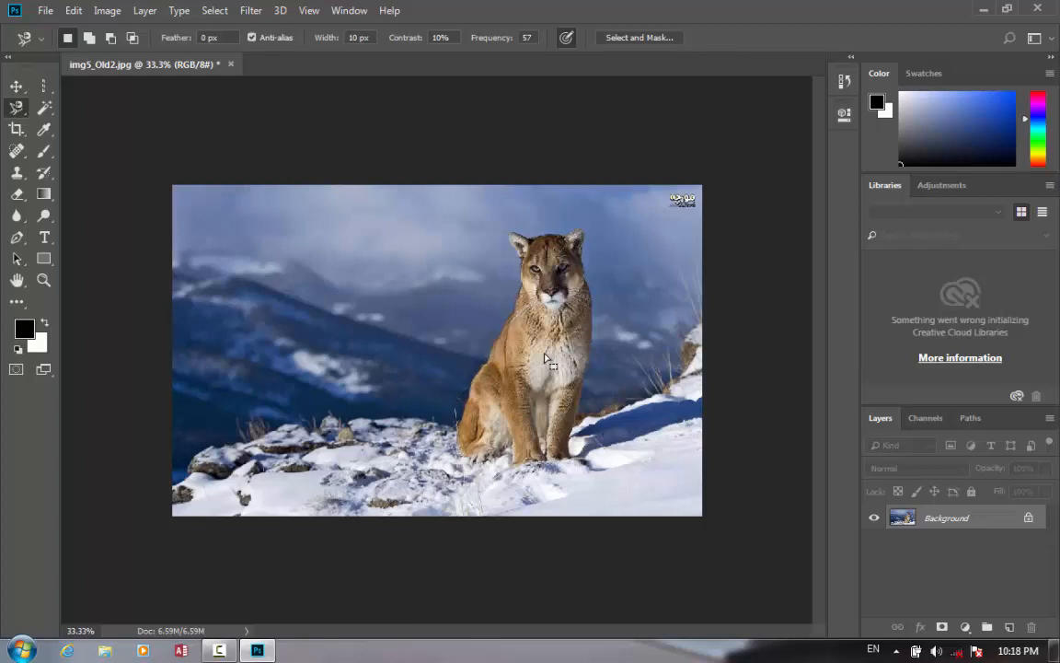
click(17, 110)
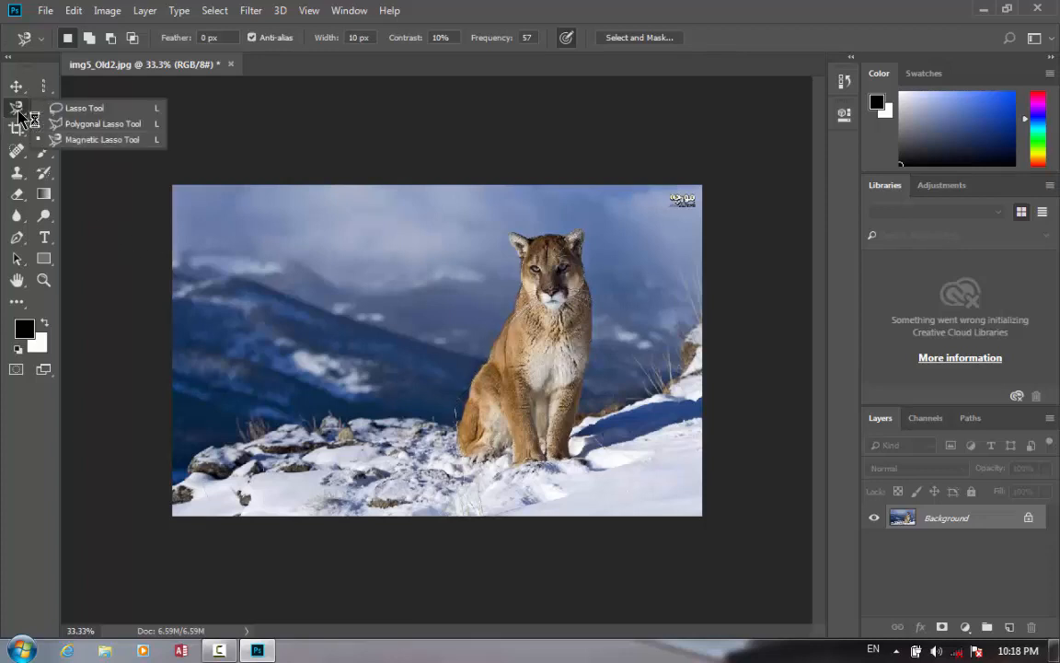
click(230, 241)
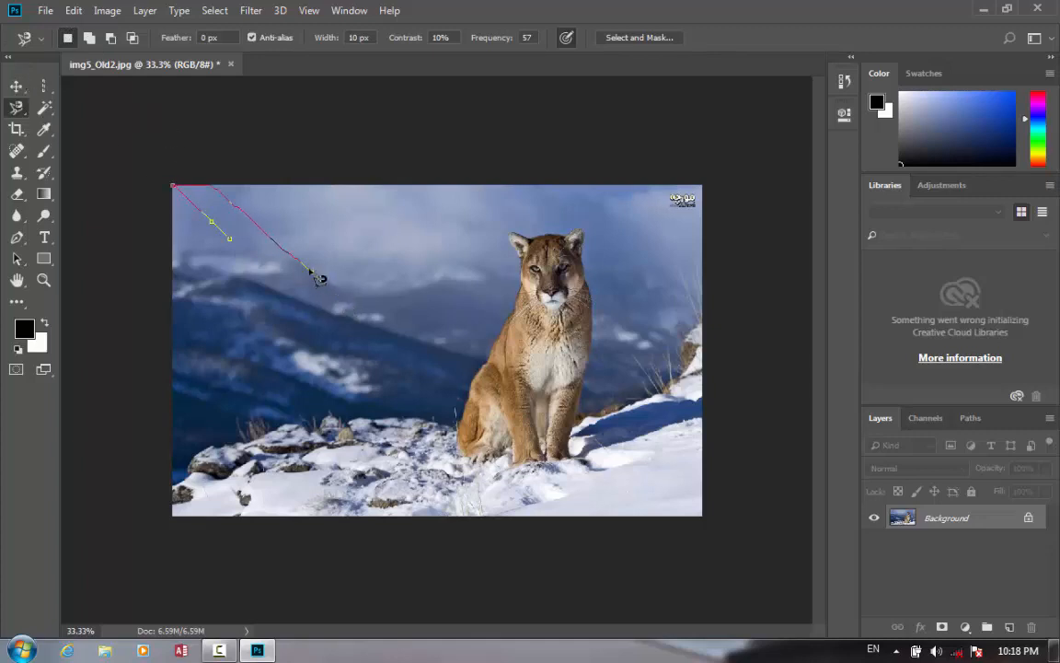
key(Delete)
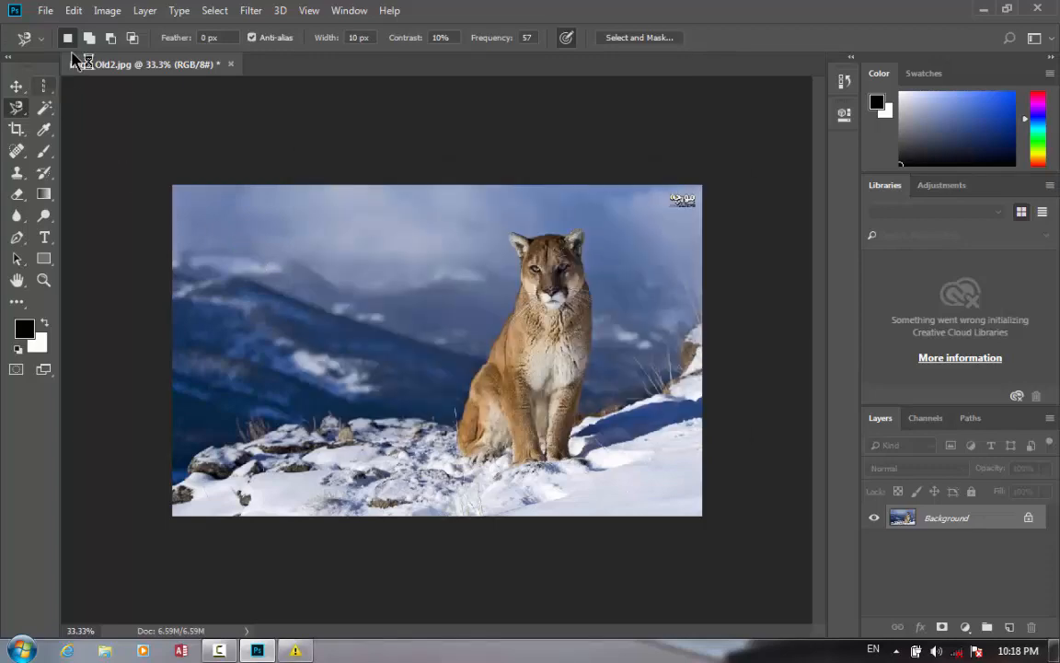
Make a Rectangular Marquee selection over the clouds and mountain ridge, try a replacement rectangle below it, and undo the replacement
click(43, 87)
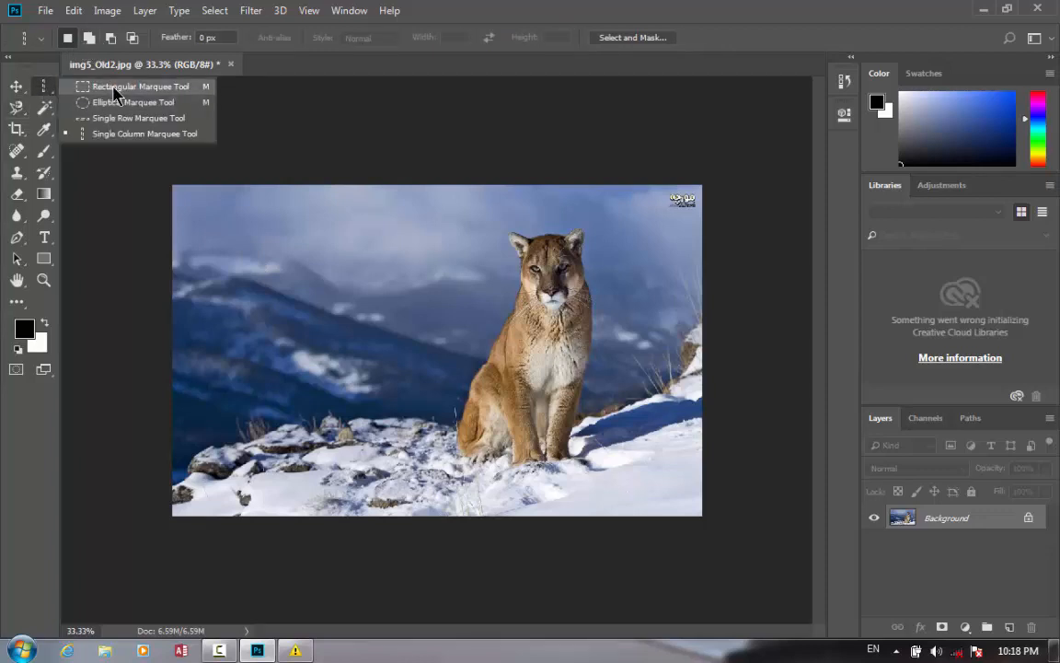
click(114, 88)
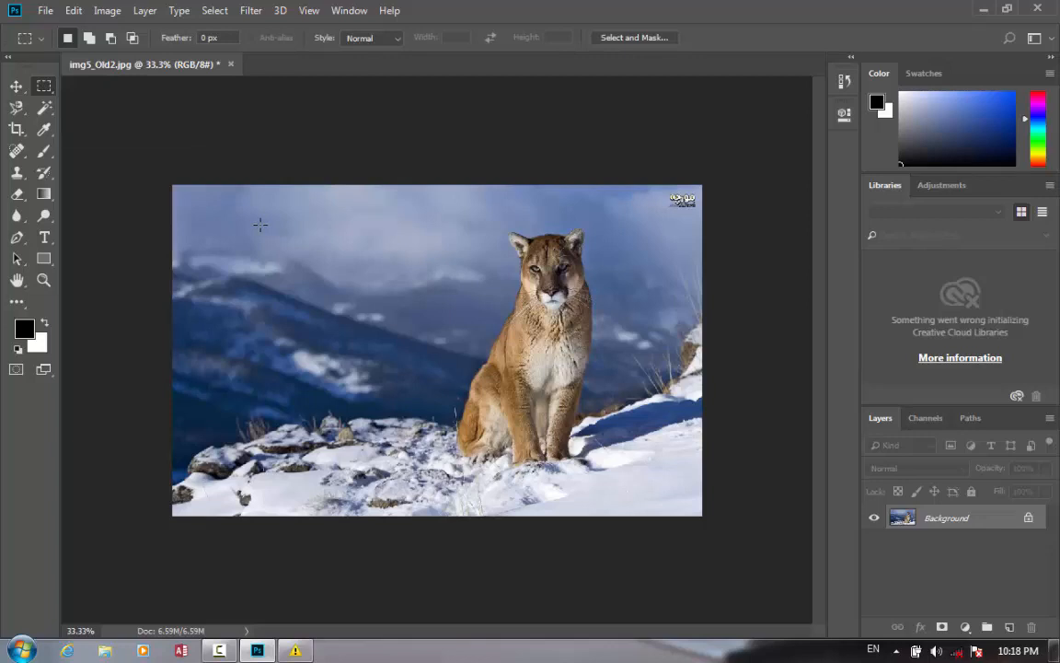
drag(260, 224, 353, 302)
drag(376, 273, 324, 370)
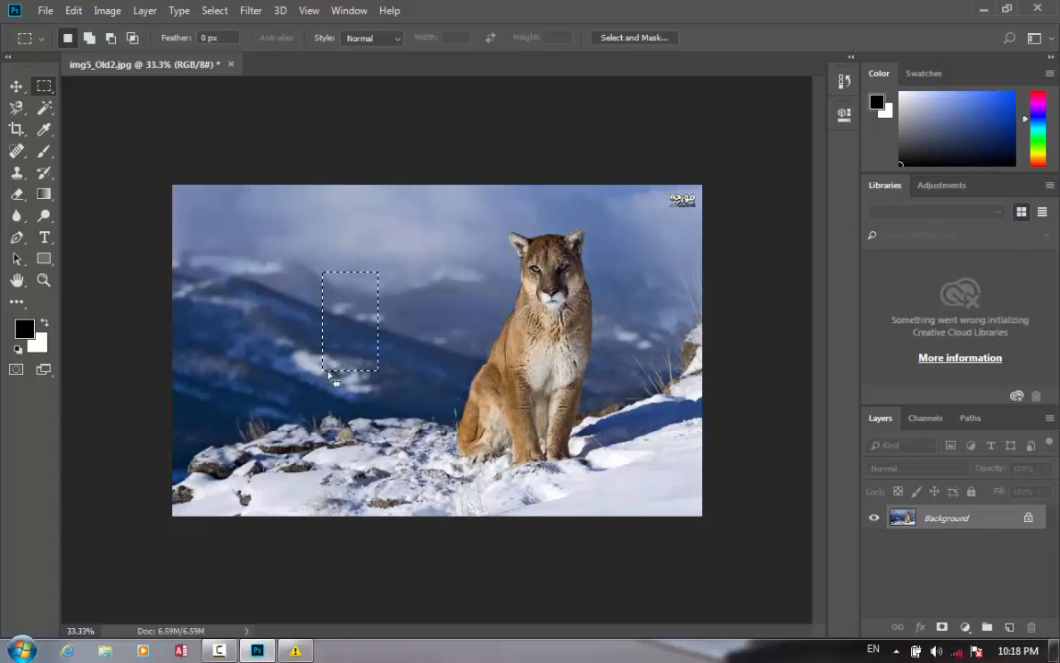
key(ctrl+z)
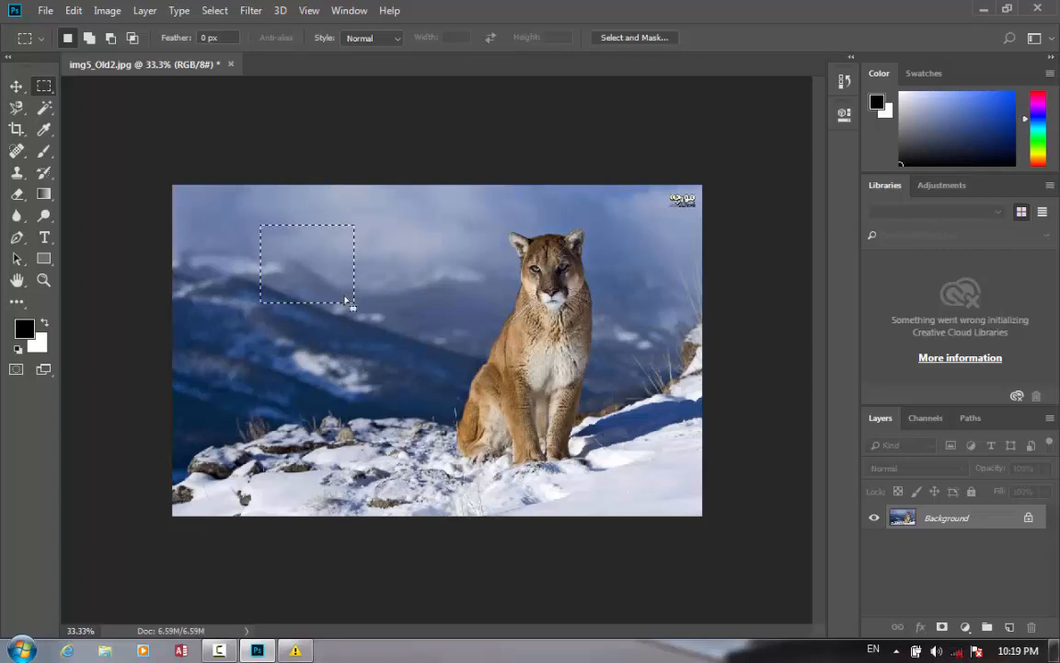
Add two overlapping rectangles to the selection, stepping down across the mountains to just above the rocks, using Add to Selection
click(88, 41)
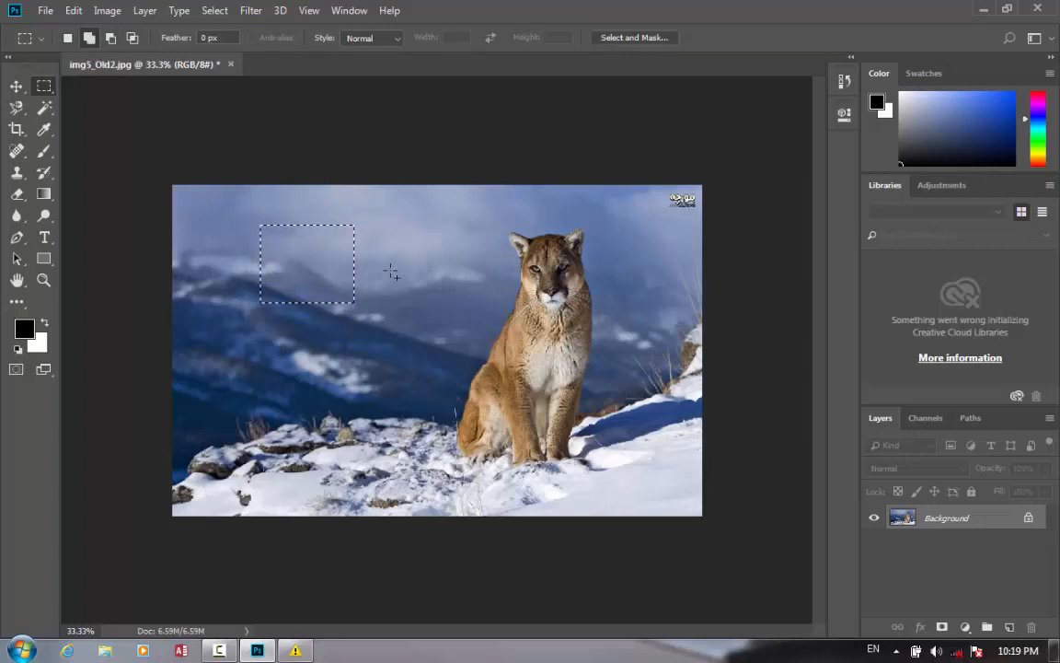
drag(373, 268, 319, 348)
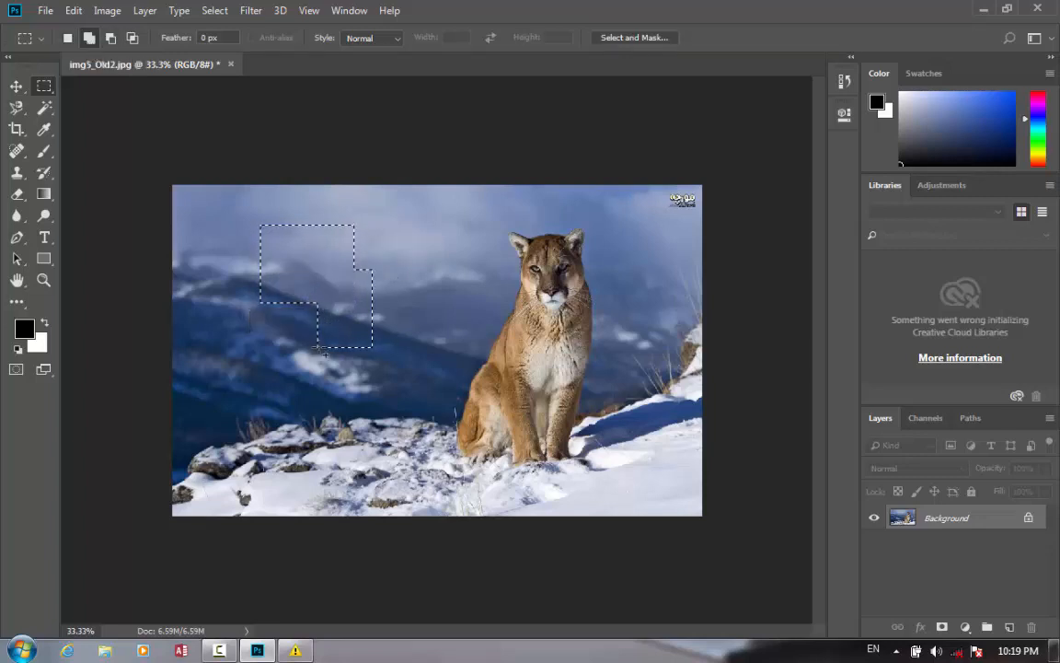
drag(390, 334, 313, 414)
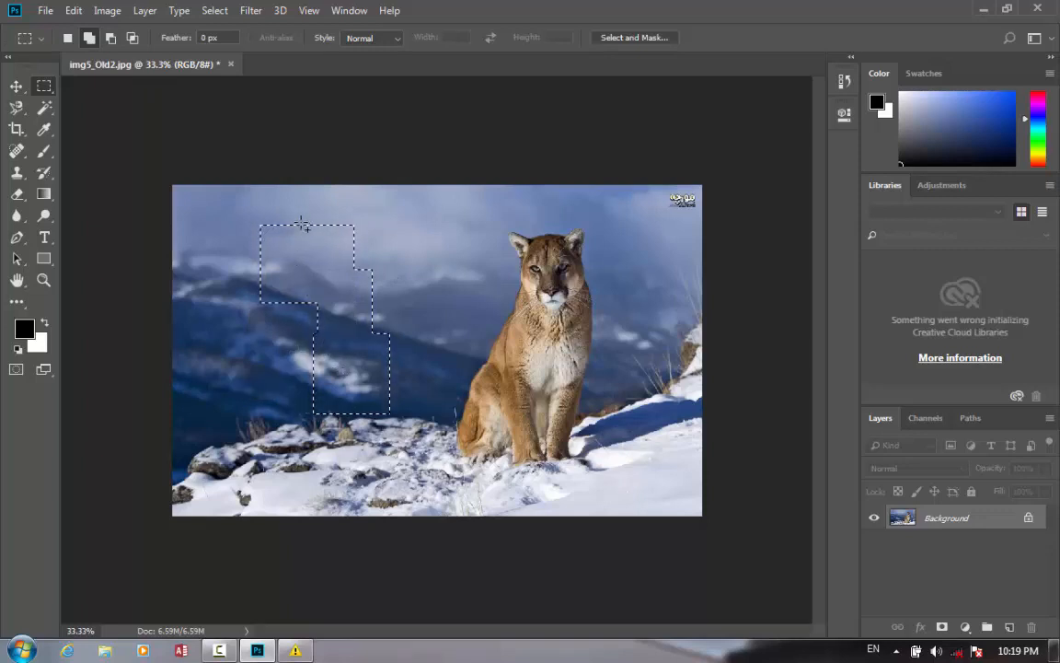
Trim a narrow strip off the upper block's left edge and another off the selection's bottom edge, using Subtract from Selection
click(111, 39)
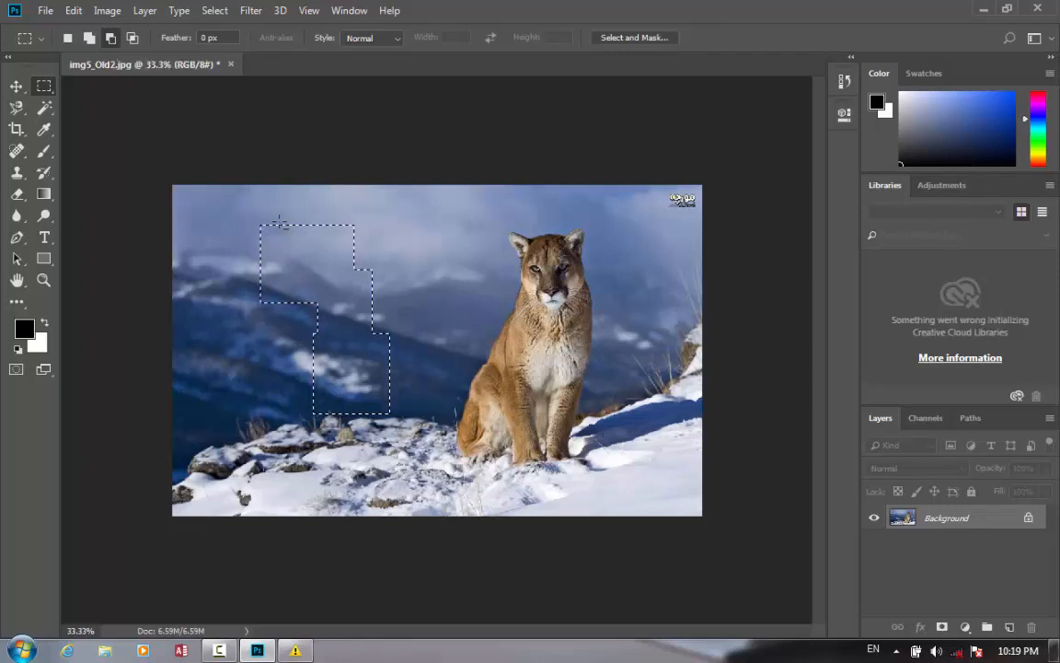
drag(281, 212, 165, 337)
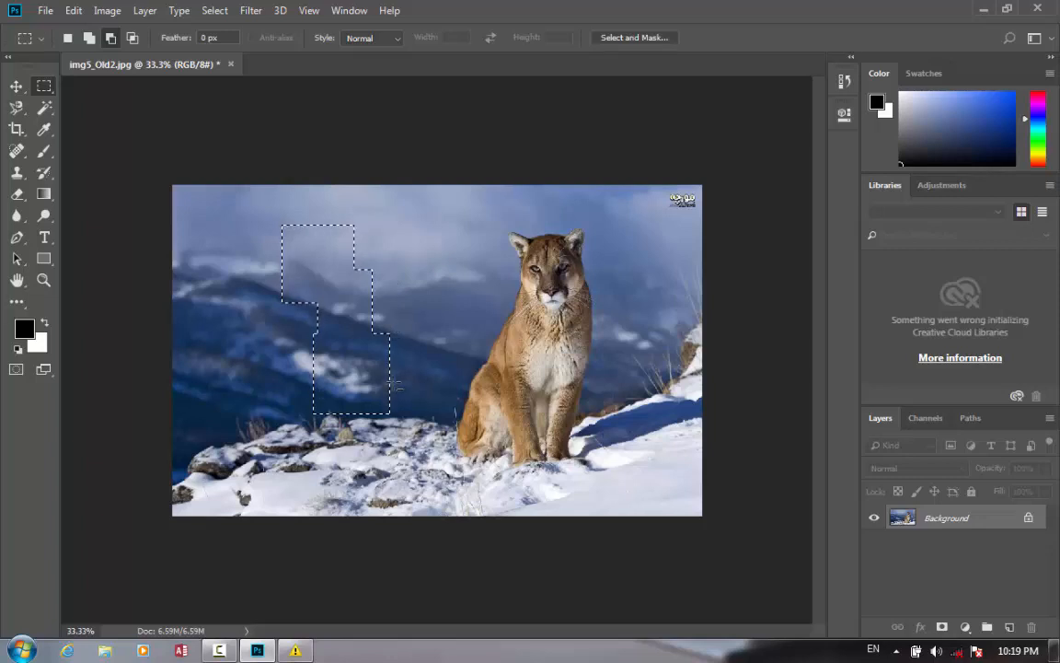
drag(311, 393, 300, 442)
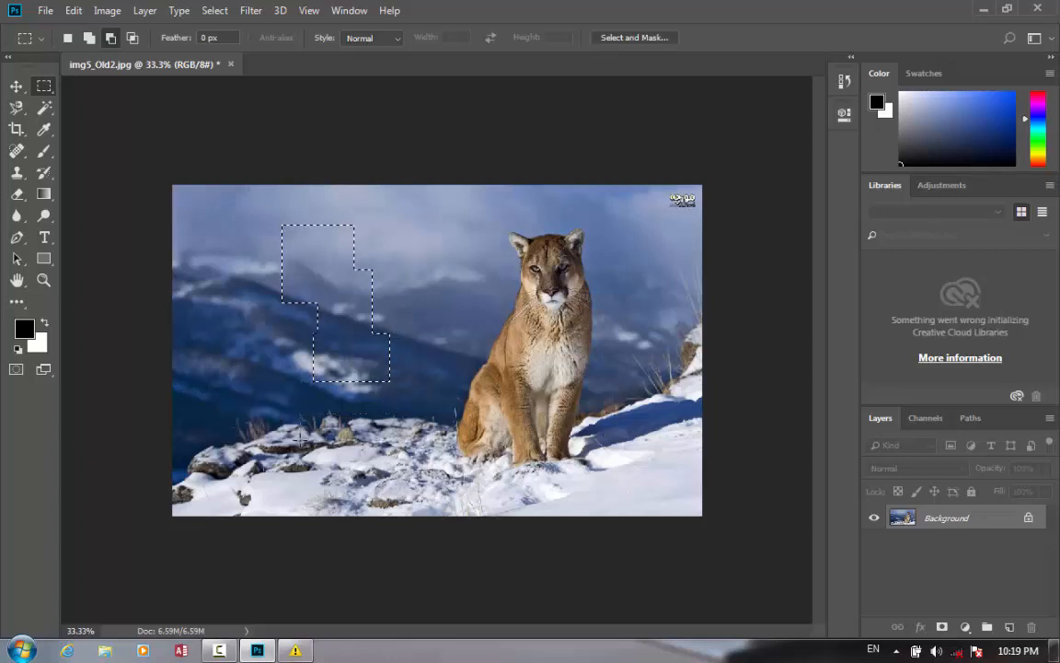
Reduce the selection to its lower block over the snowy mountain patch using Intersect with Selection, and deselect it
click(130, 38)
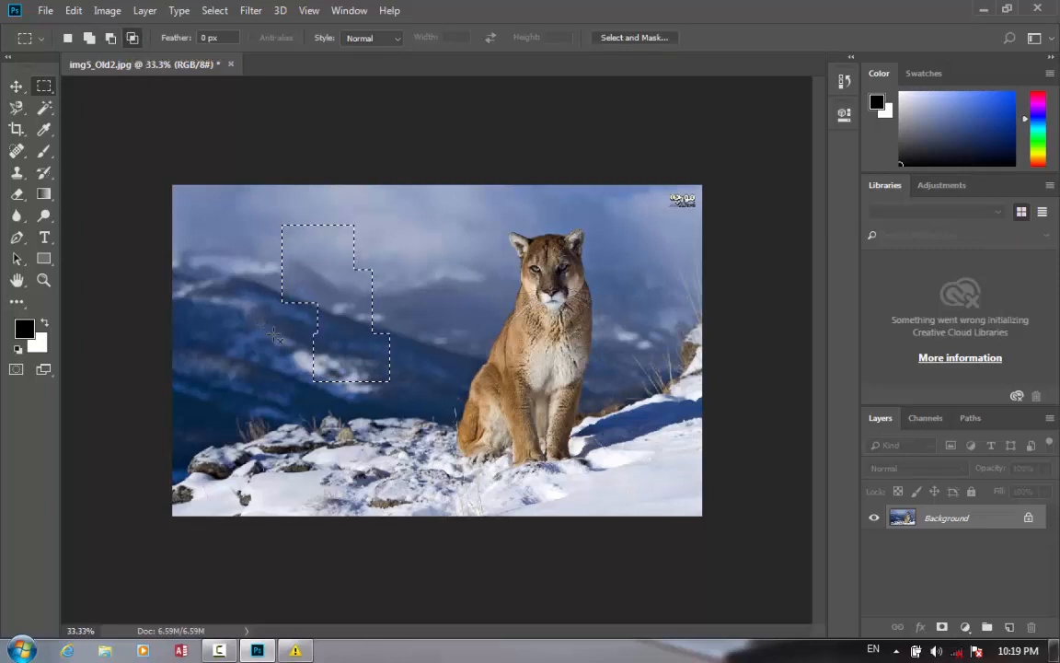
drag(267, 327, 417, 428)
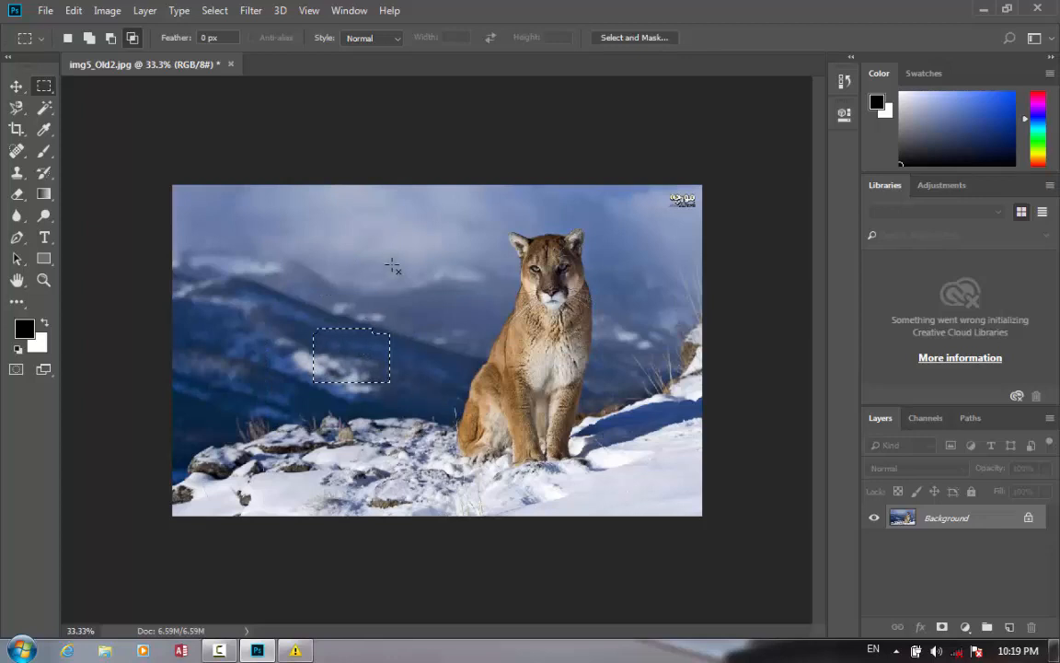
key(ctrl+d)
Make a new Rectangular Marquee selection over the mountain ridge, and add an overlapping rectangle at its lower-right corner
click(68, 39)
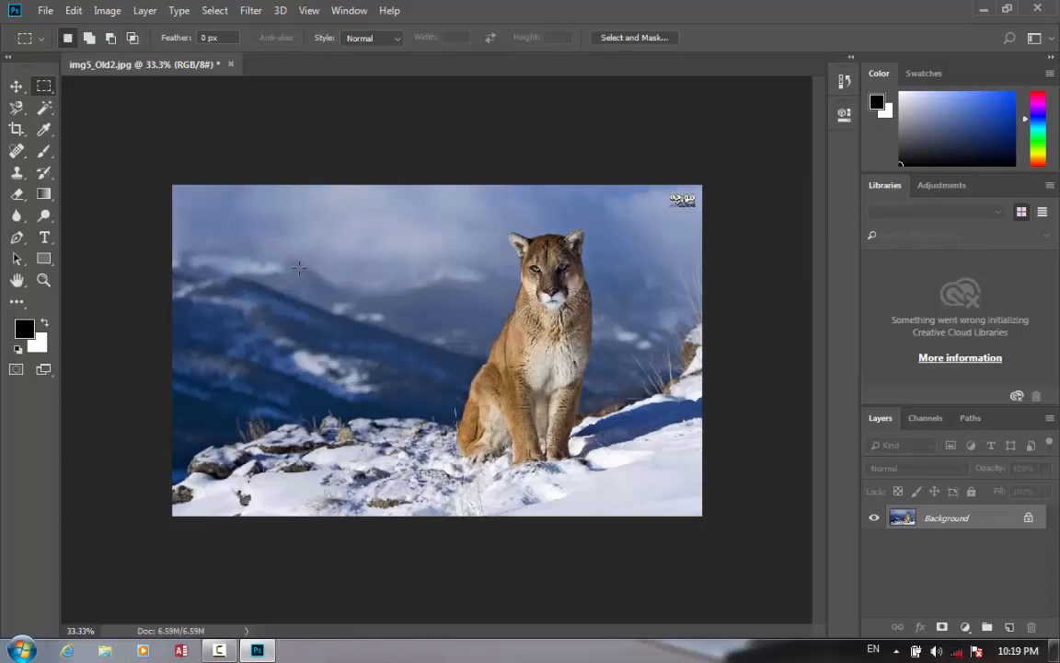
drag(299, 268, 399, 351)
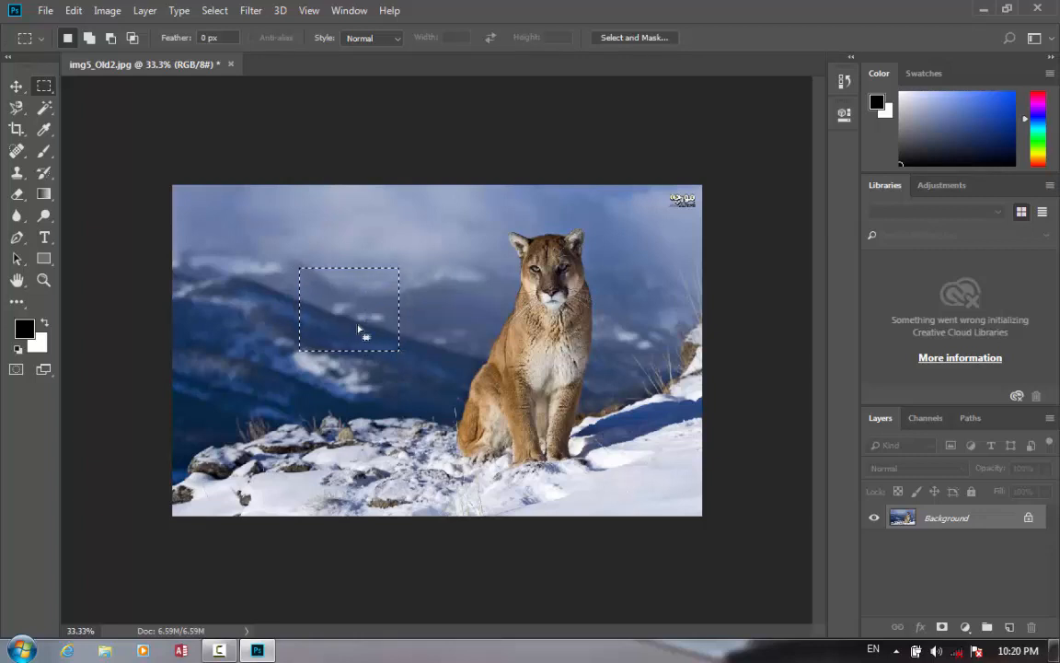
key(shift)
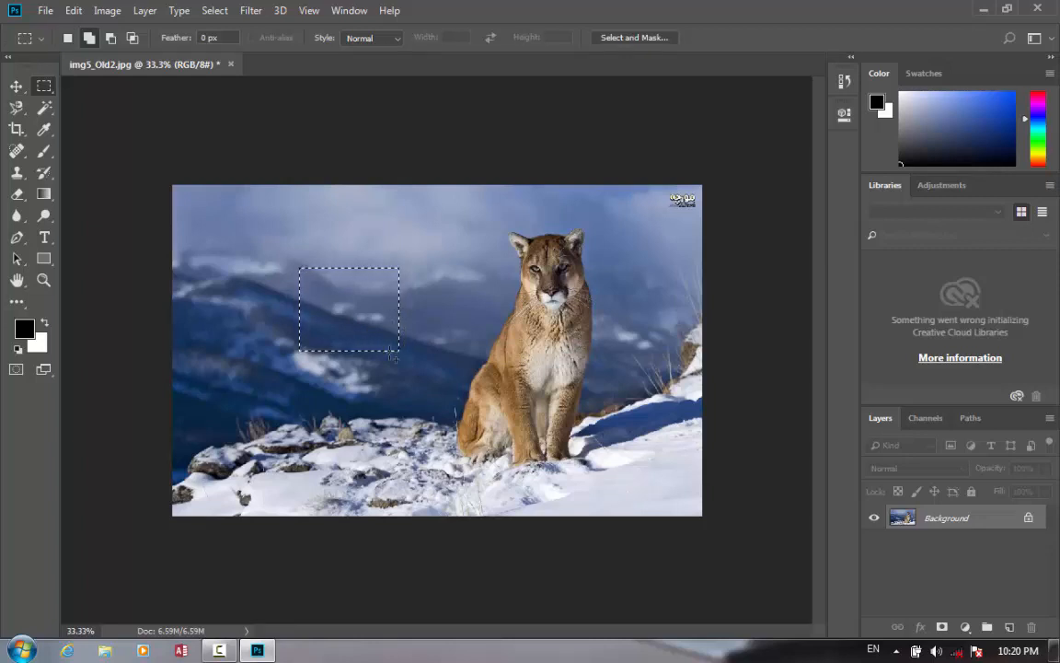
drag(392, 307, 431, 403)
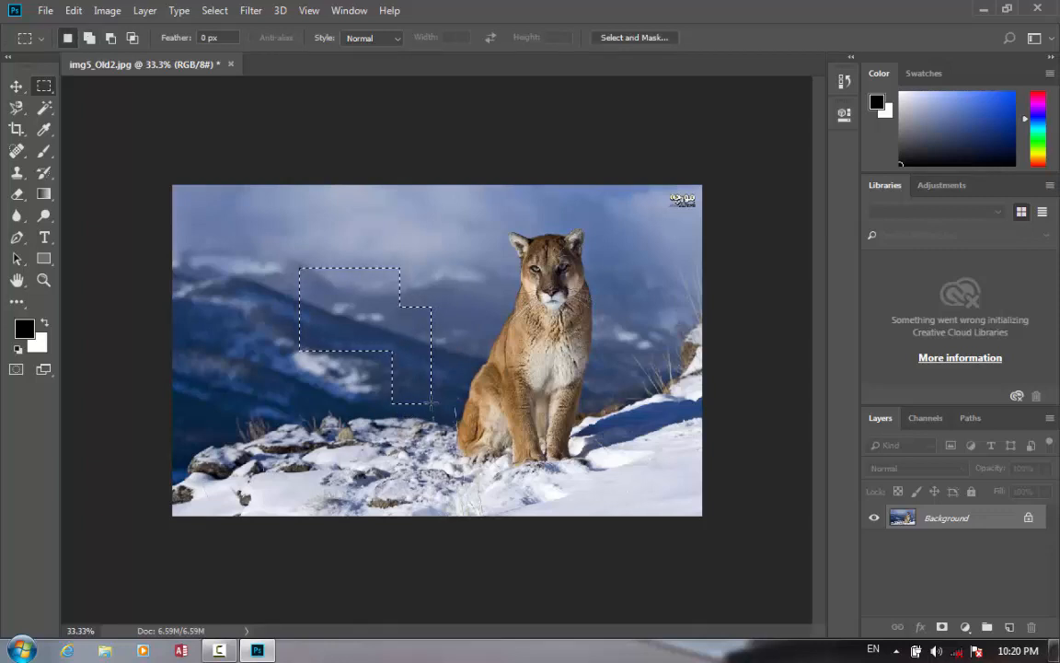
Subtract a strip from the bottom of the stepped selection, and intersect the remainder with a rectangle that cuts off its top and left parts
key(alt)
drag(449, 387, 377, 433)
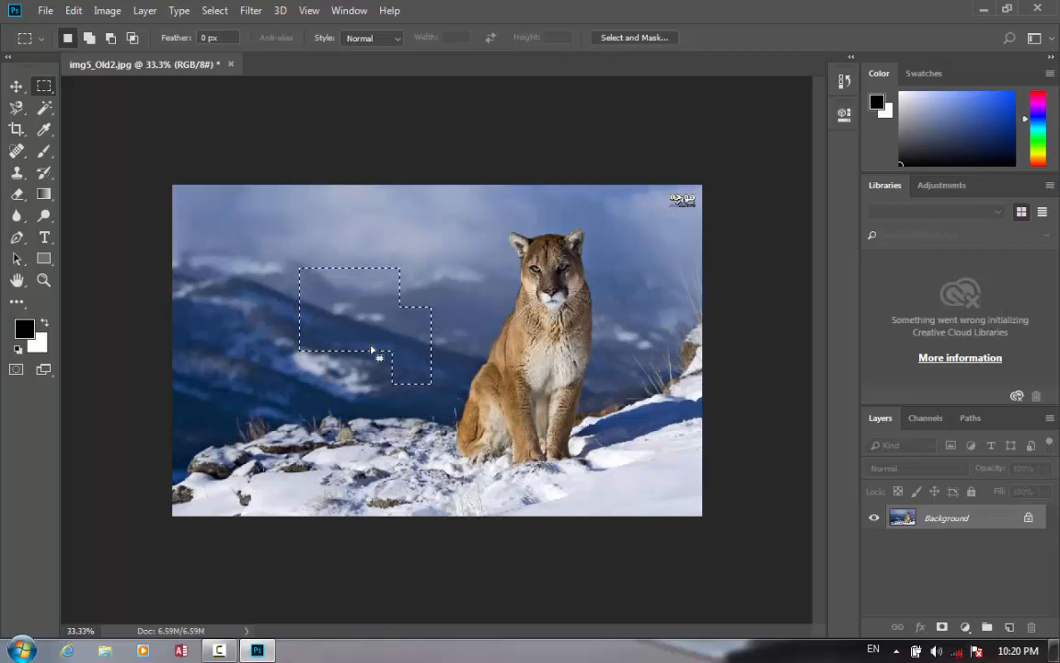
key(shift+alt)
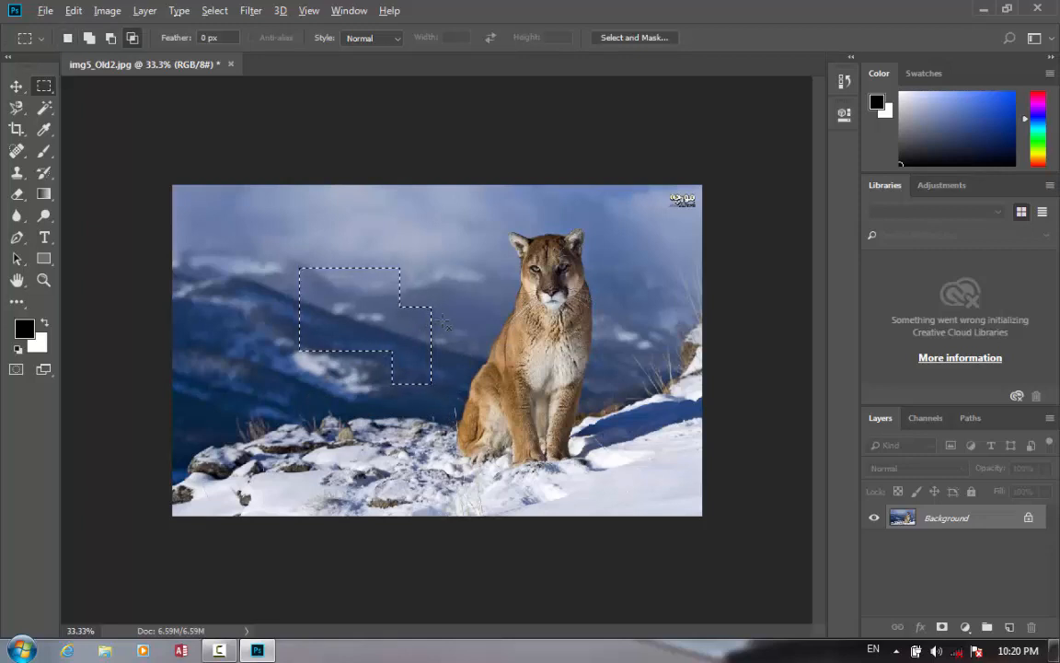
drag(328, 422, 321, 420)
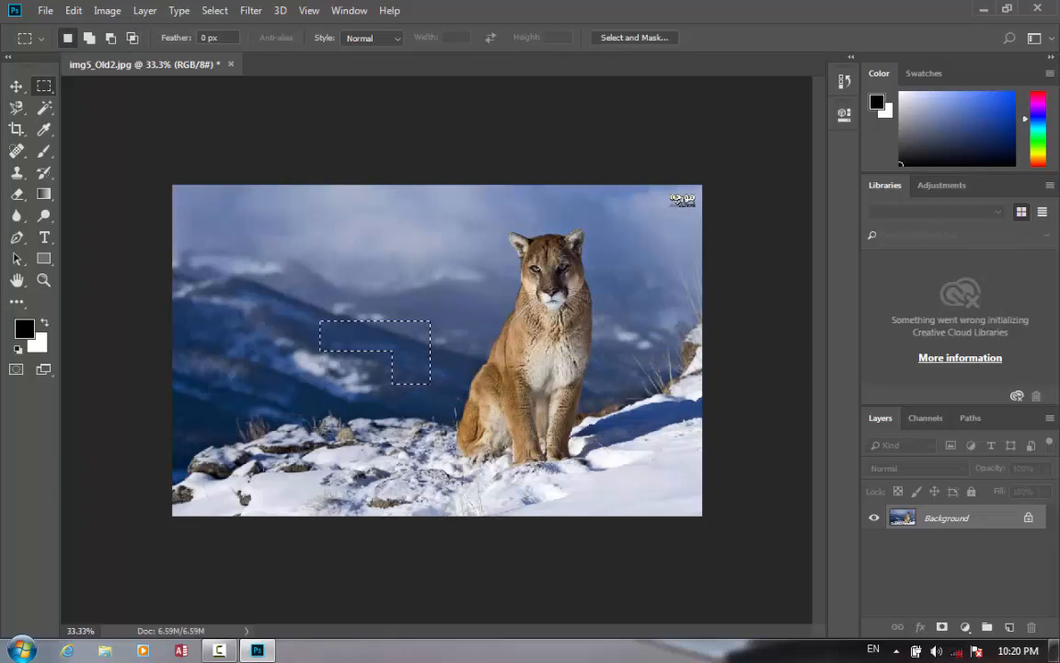